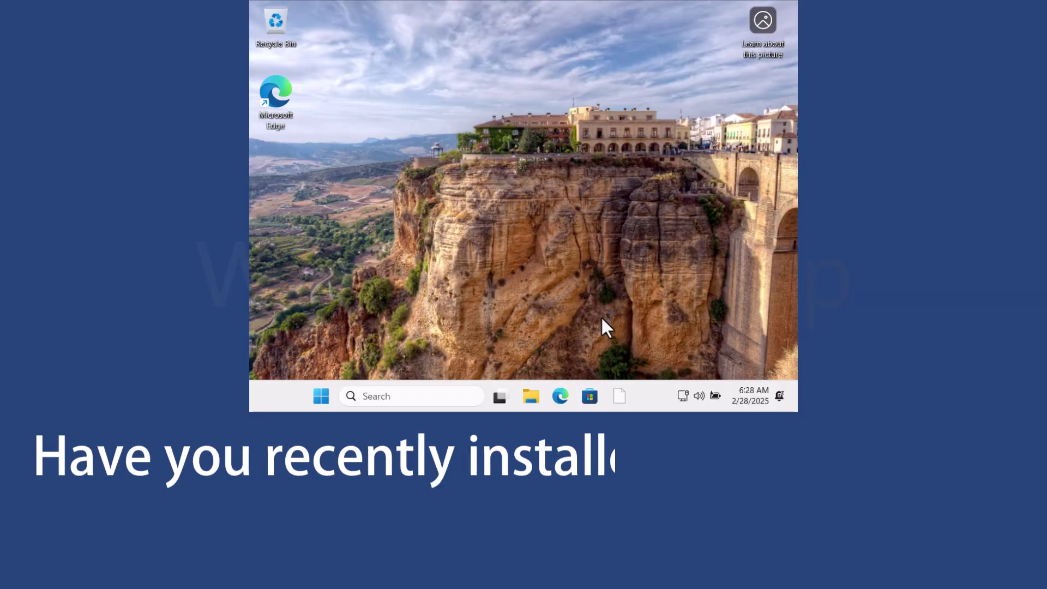
# Step: Open the Windows 11 Settings app from the Start menu
pyautogui.press('super')
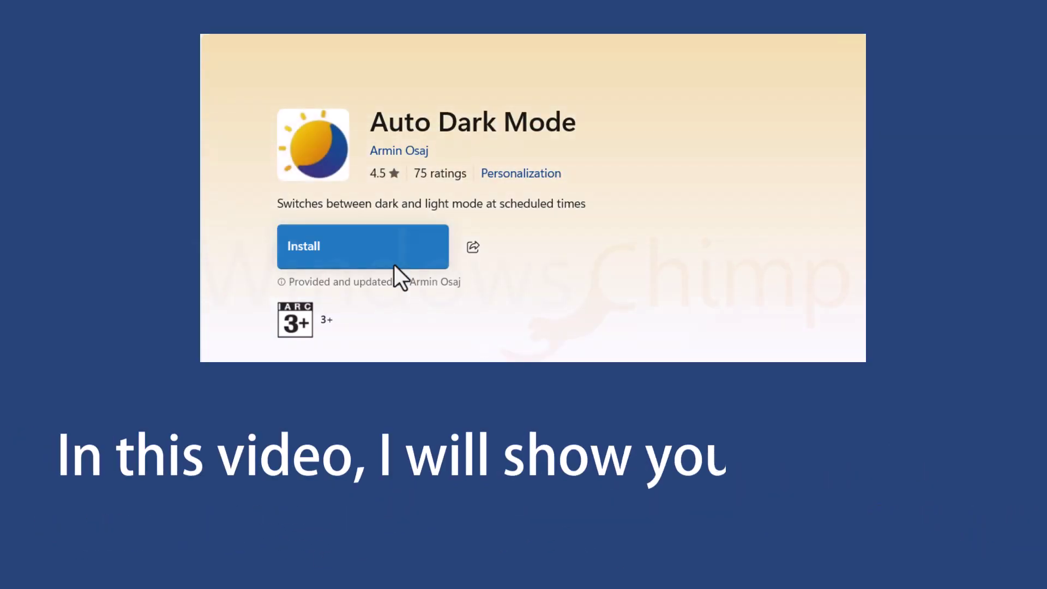
pyautogui.click(382, 263)
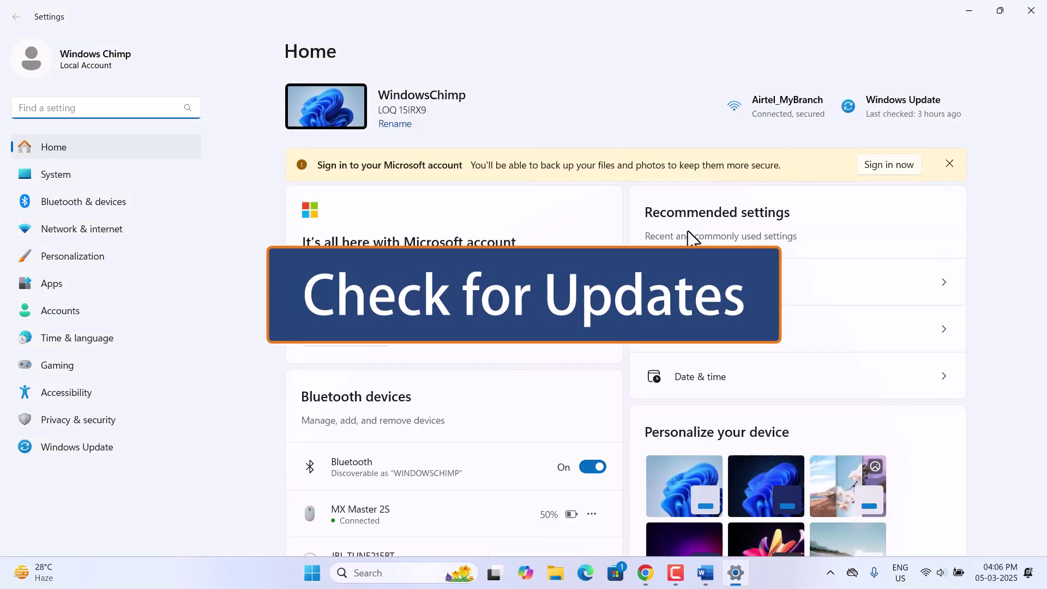
# Step: Run a Windows Update check and confirm no optional updates are listed under Advanced options
pyautogui.click(75, 445)
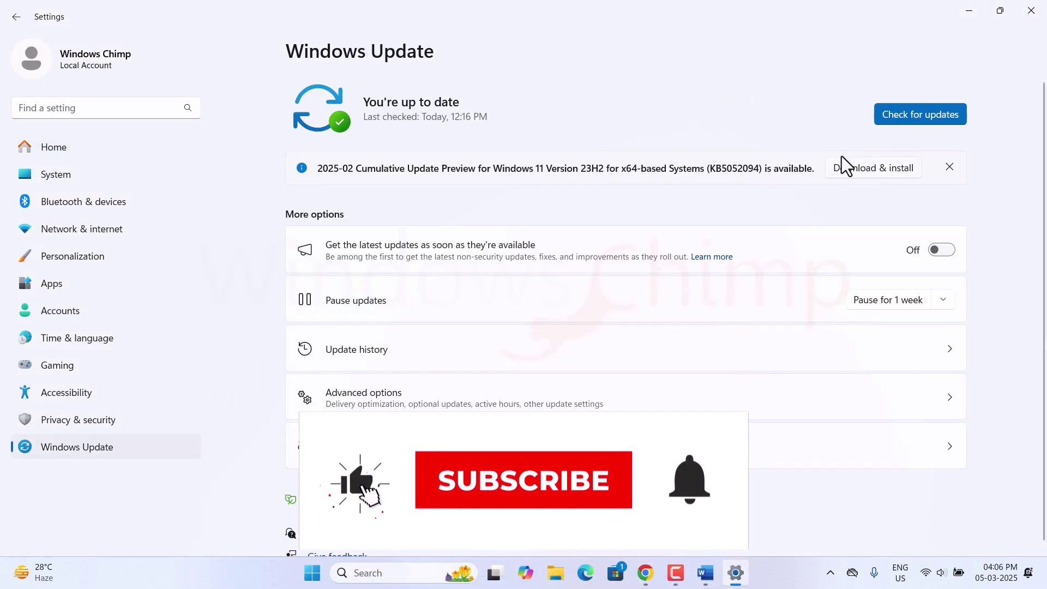
pyautogui.click(928, 116)
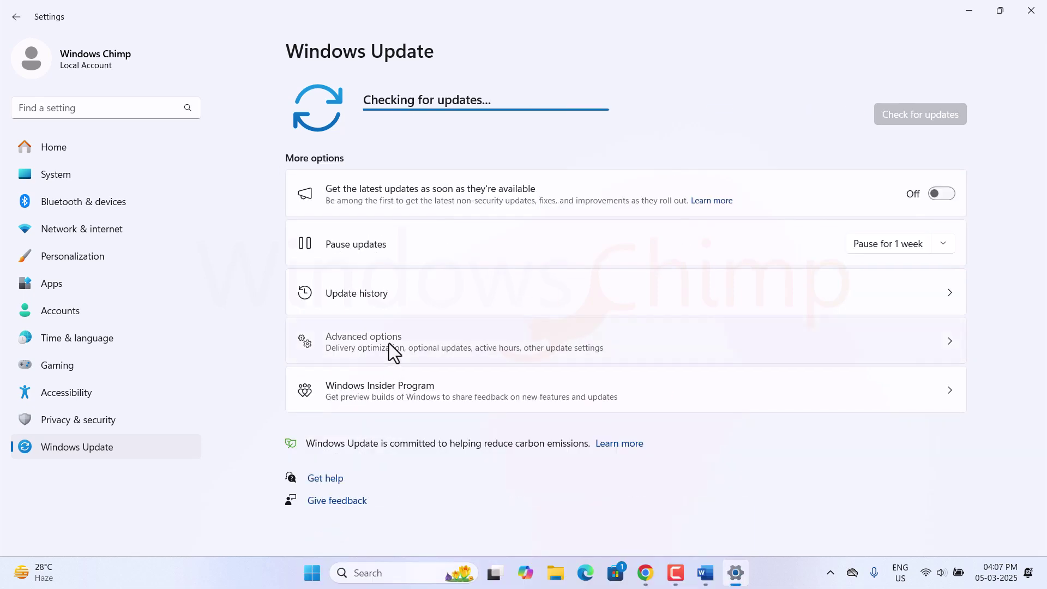
pyautogui.click(390, 346)
pyautogui.scroll(-1, 554, 351)
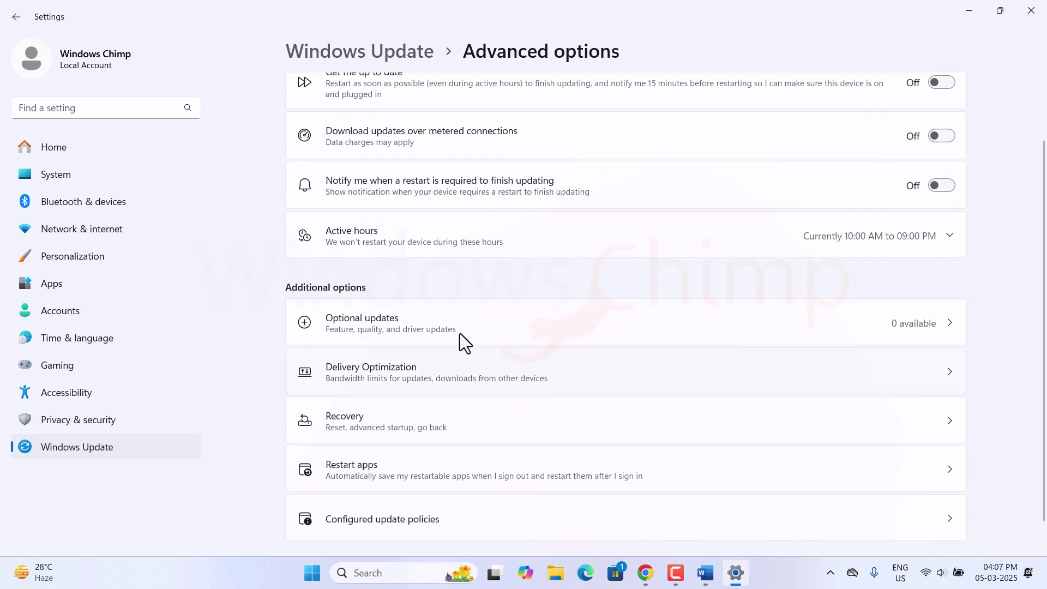
pyautogui.click(398, 324)
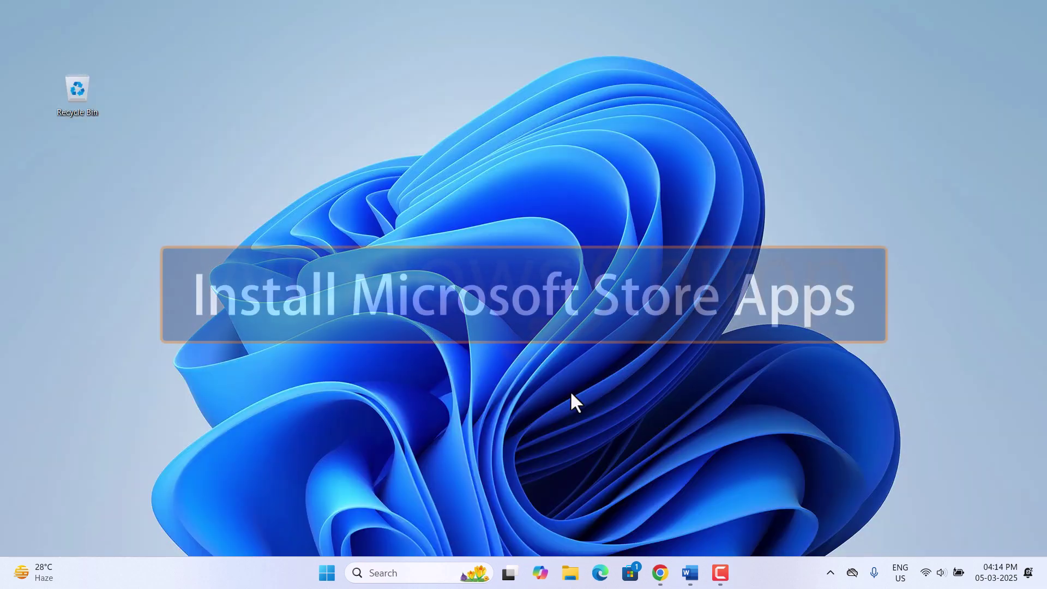
# Step: Install QuickLook from Microsoft Store after searching 'quick look'
pyautogui.click(628, 573)
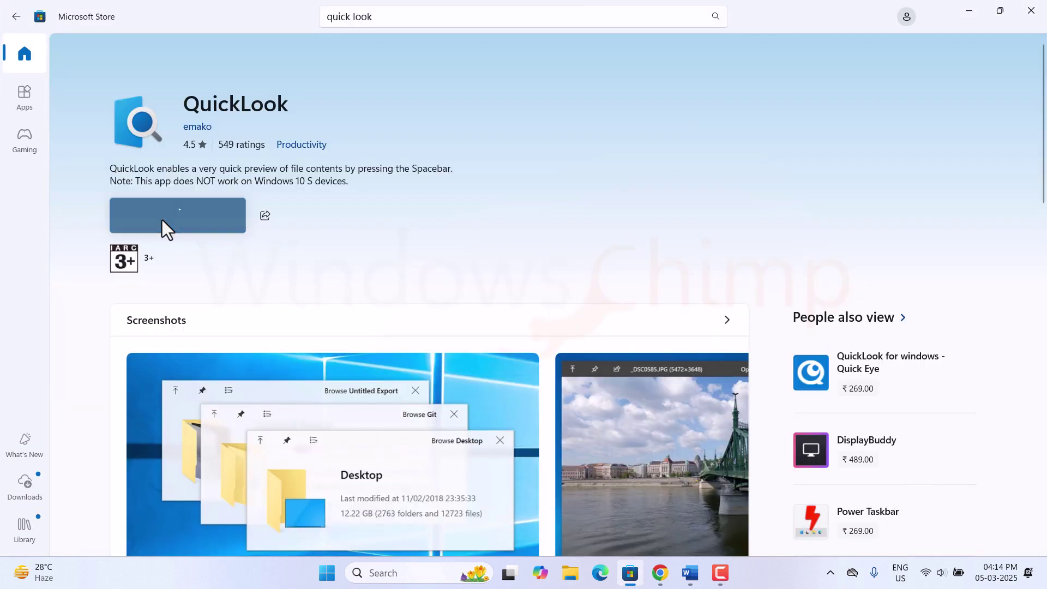
pyautogui.click(162, 220)
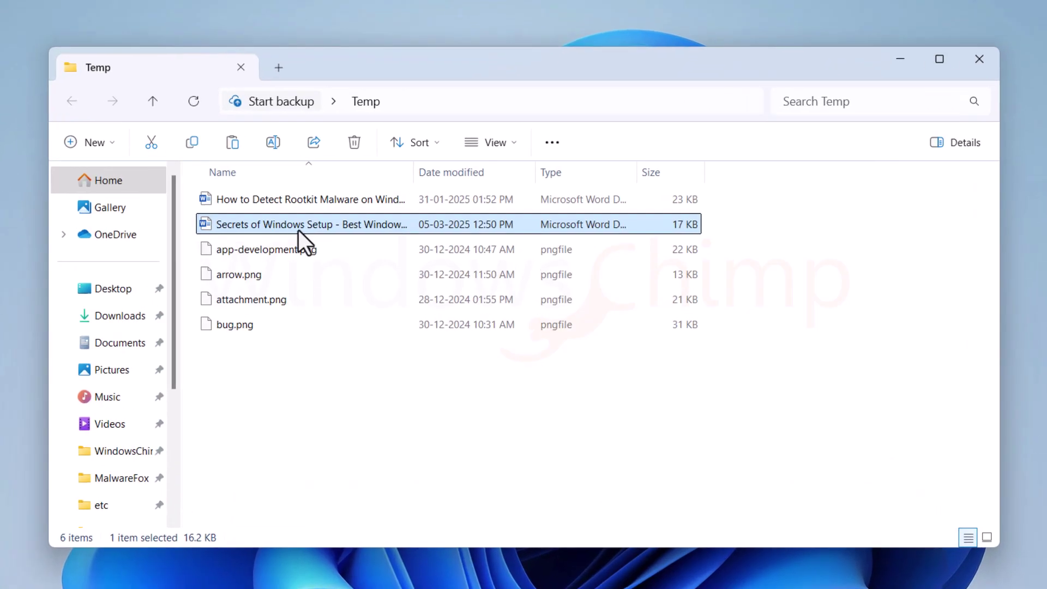
# Step: Preview the Rootkit document, app-development.png, arrow.png and attachment.png in QuickLook
pyautogui.press('space')
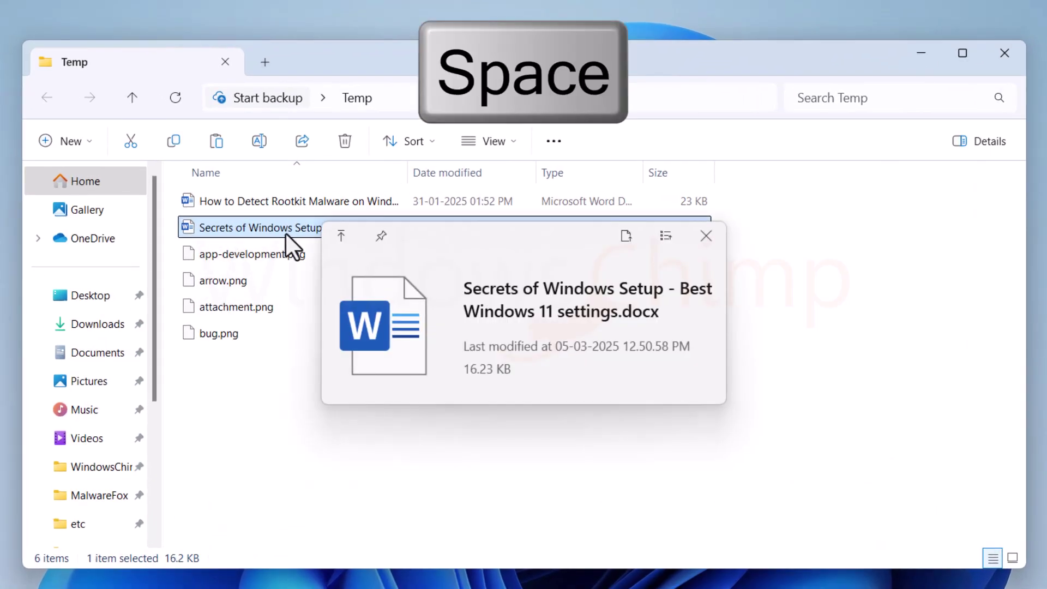
pyautogui.click(273, 205)
pyautogui.press('space')
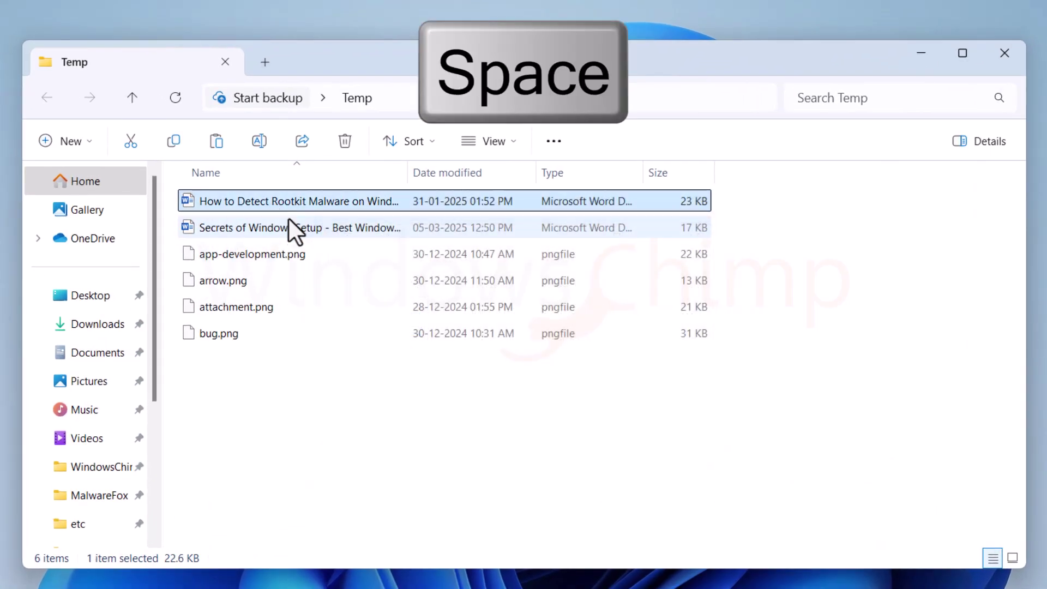
pyautogui.click(288, 256)
pyautogui.press('space')
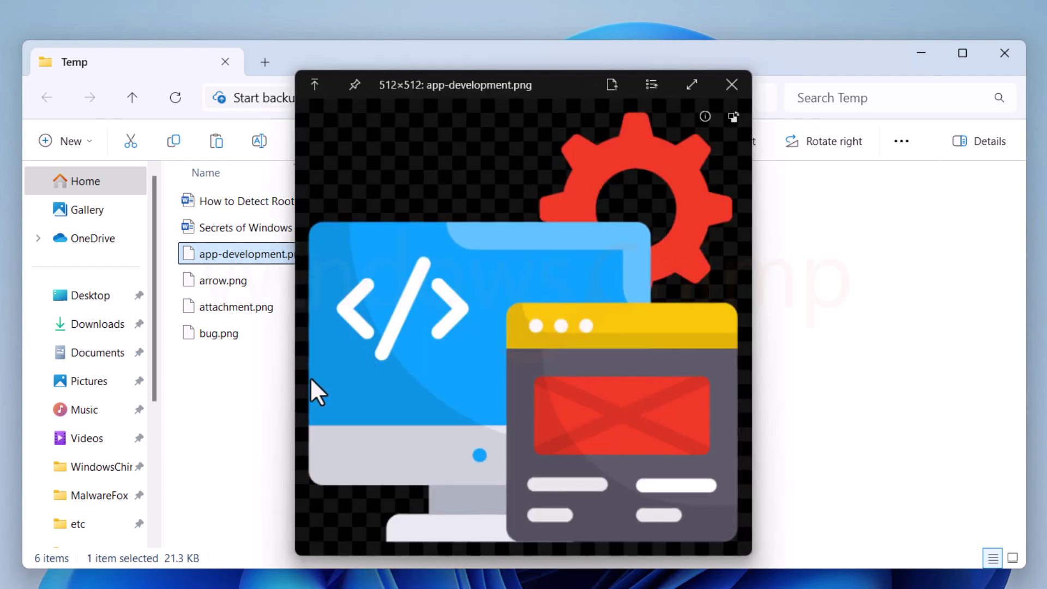
pyautogui.press('space')
pyautogui.click(247, 279)
pyautogui.press('space')
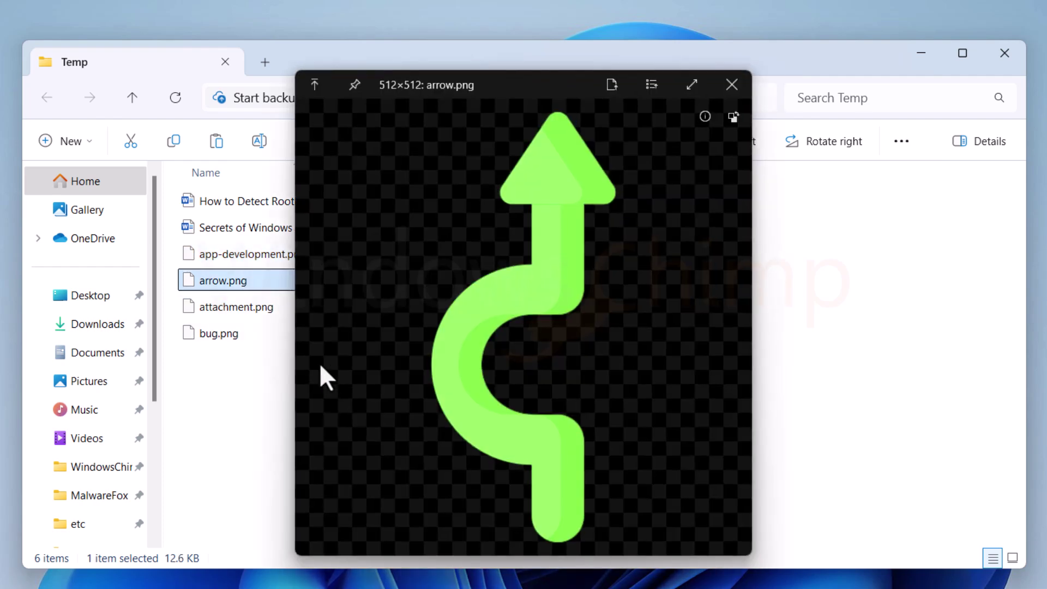
pyautogui.press('space')
pyautogui.click(239, 307)
pyautogui.press('space')
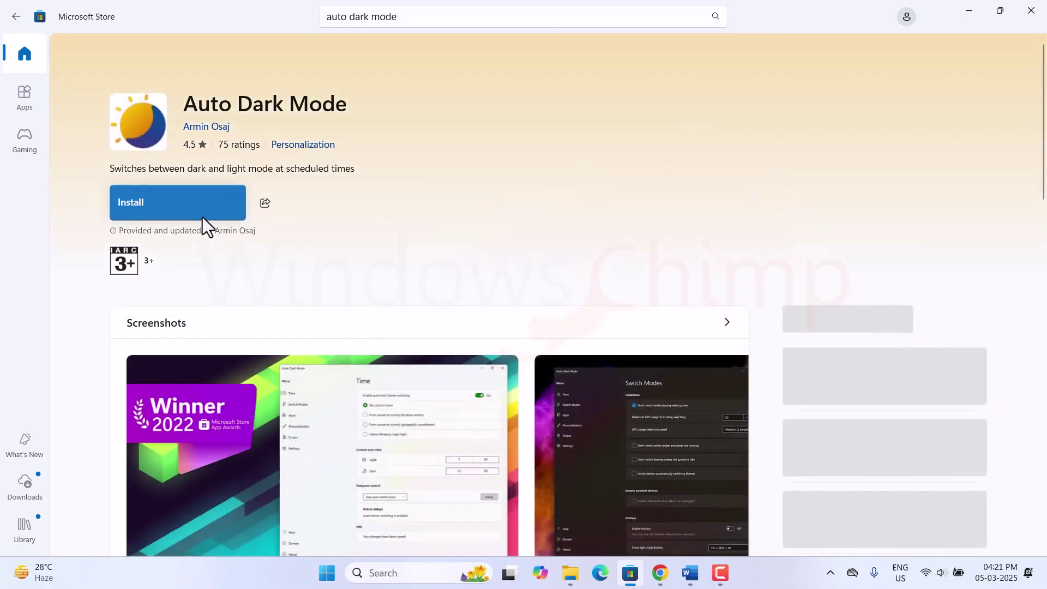
# Step: Install Auto Dark Mode, enable automatic theme switching and set the Light time to 7:00 PM
pyautogui.click(168, 211)
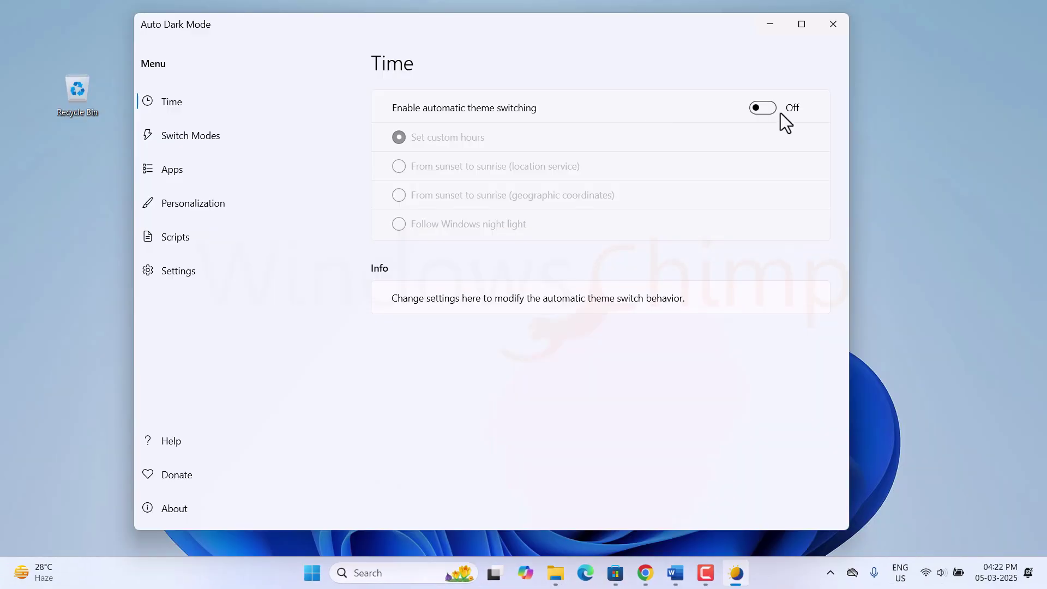
pyautogui.click(773, 110)
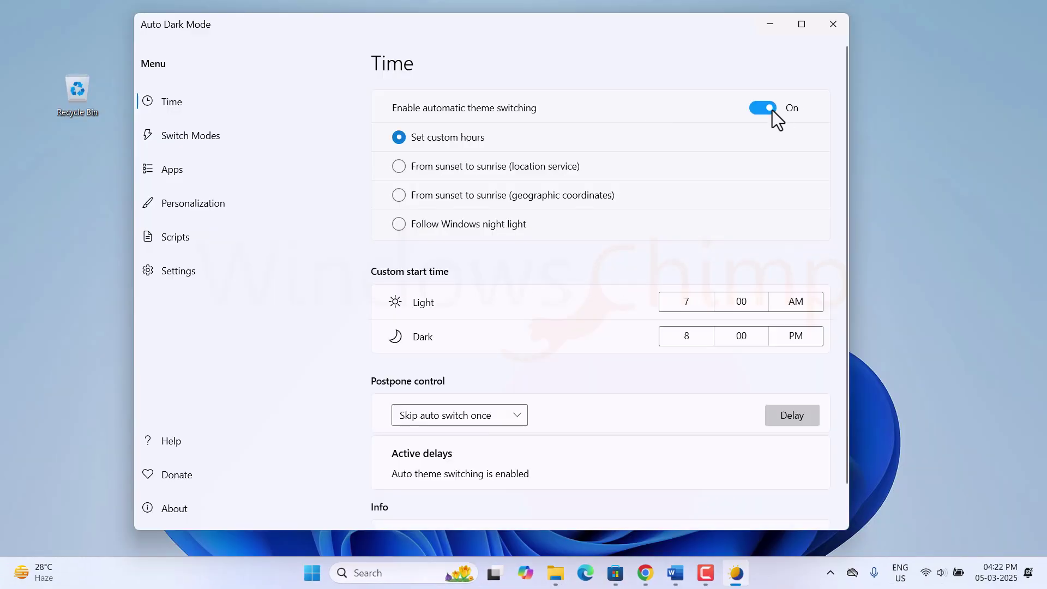
pyautogui.click(797, 300)
pyautogui.click(801, 327)
pyautogui.click(699, 434)
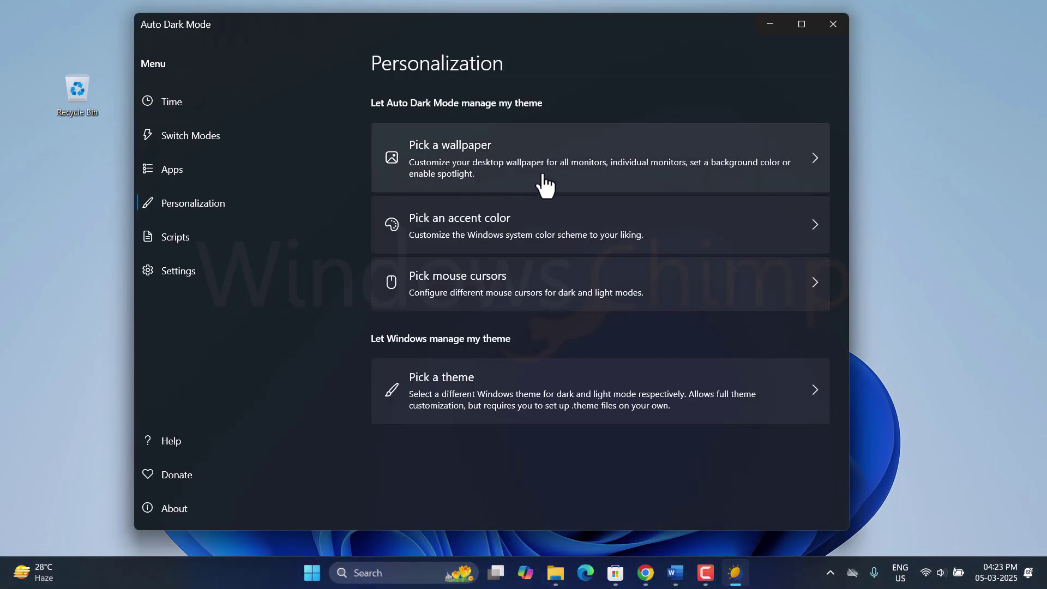
# Step: Review the wallpaper switching settings, then toggle back to the light theme from the tray icon
pyautogui.click(545, 185)
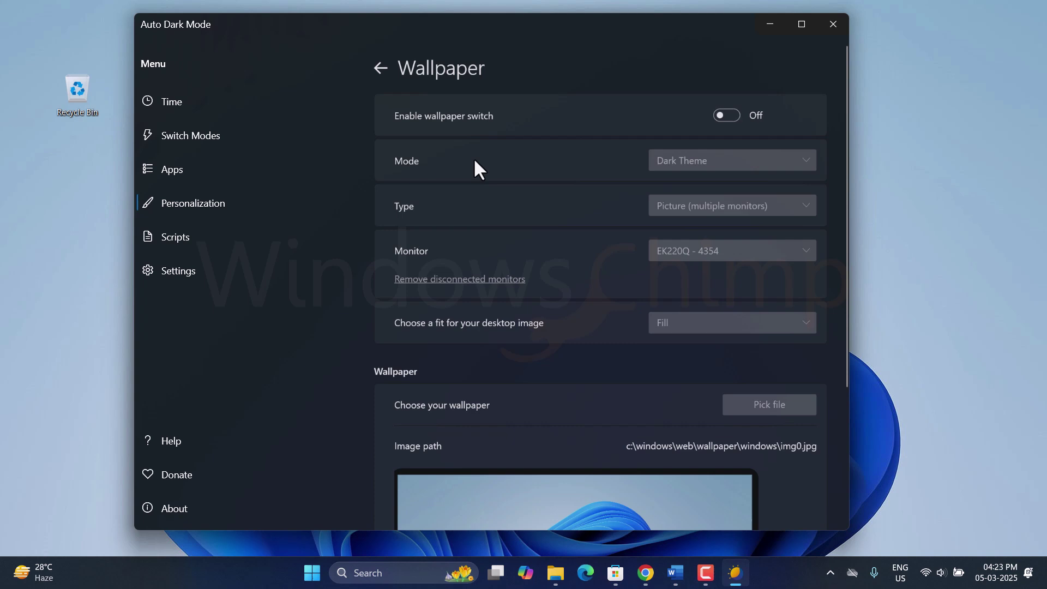
pyautogui.scroll(-3, 595, 408)
pyautogui.scroll(3, 594, 408)
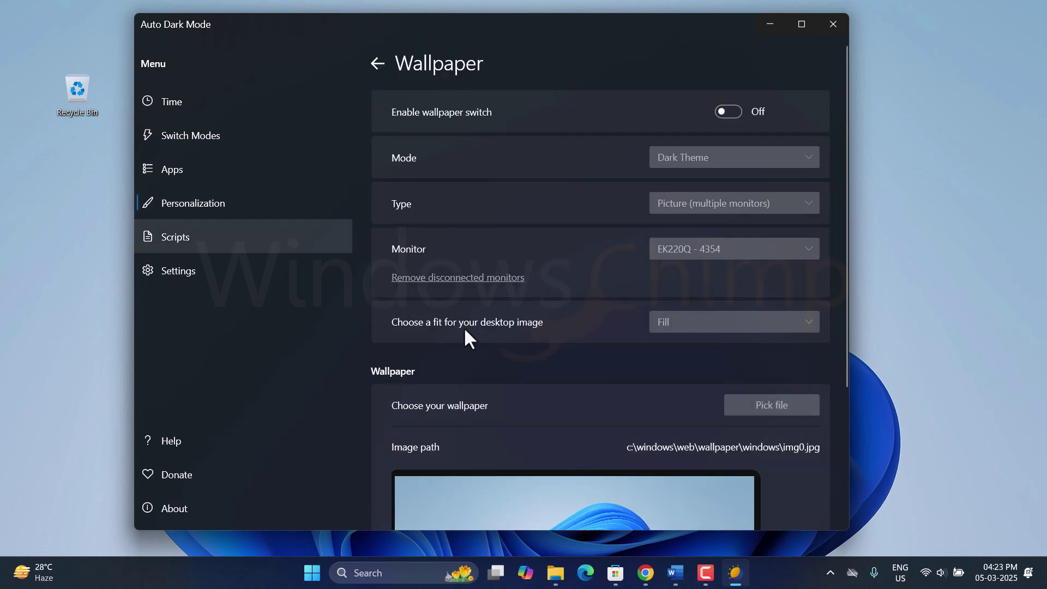
pyautogui.click(830, 573)
pyautogui.rightClick(824, 501)
pyautogui.click(707, 428)
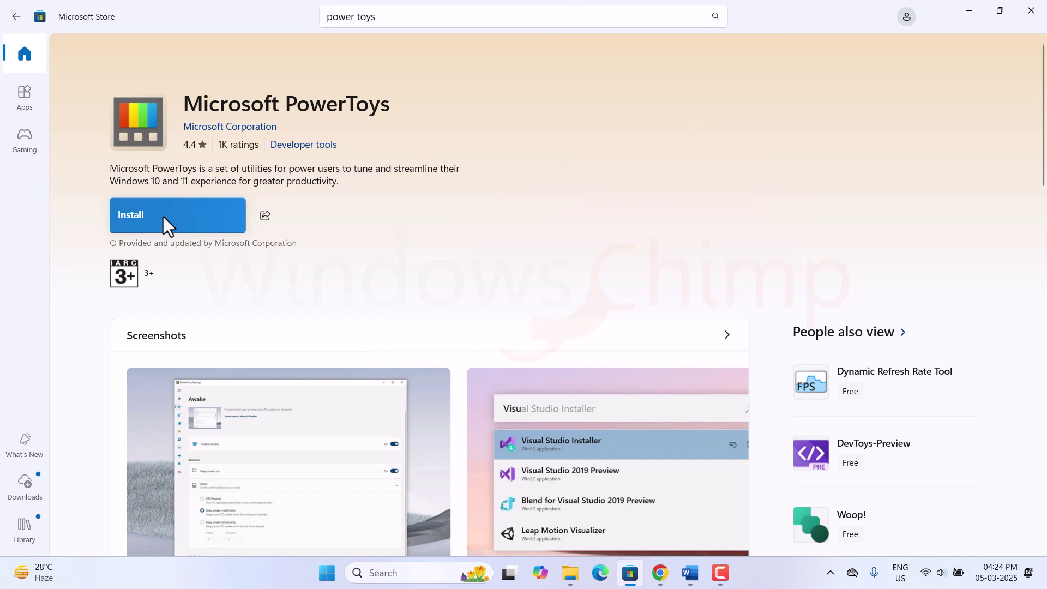
# Step: Install Microsoft PowerToys and show the Advanced Paste page in its Welcome window
pyautogui.click(163, 217)
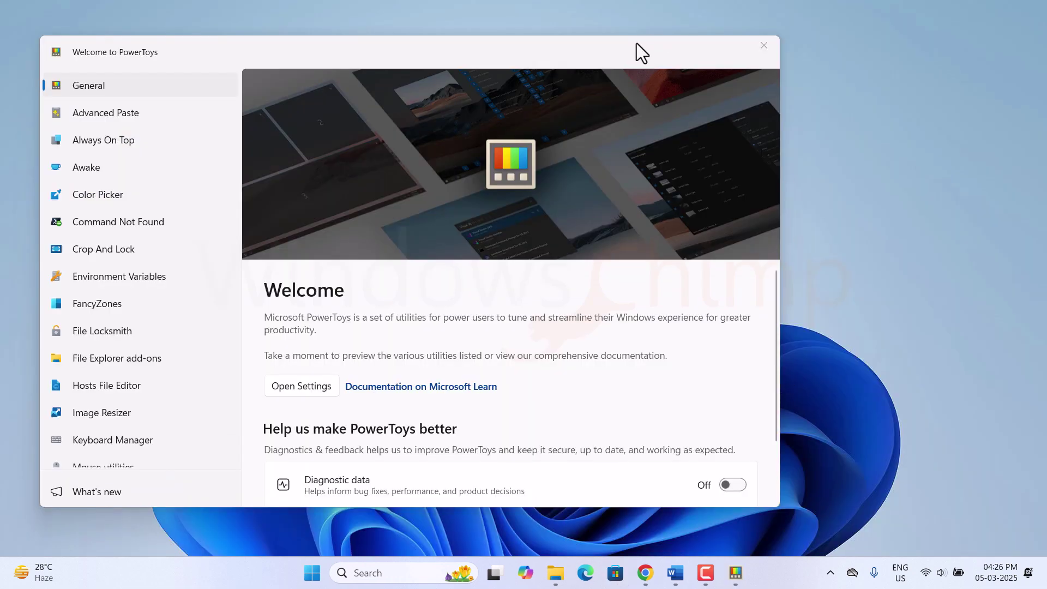
pyautogui.moveTo(637, 44); pyautogui.dragTo(777, 36)
pyautogui.scroll(-2, 545, 433)
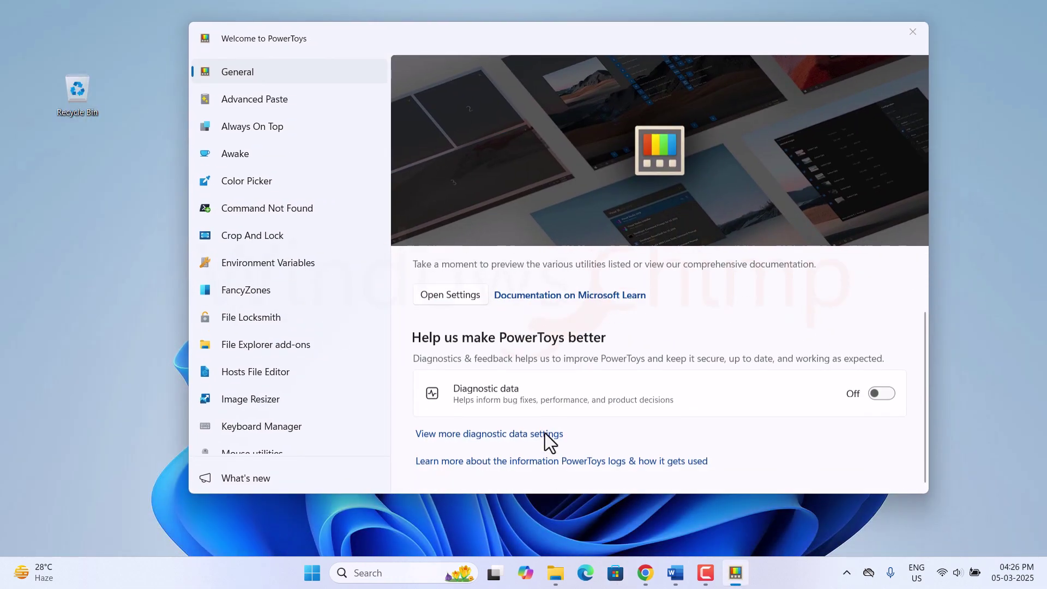
pyautogui.scroll(2, 545, 434)
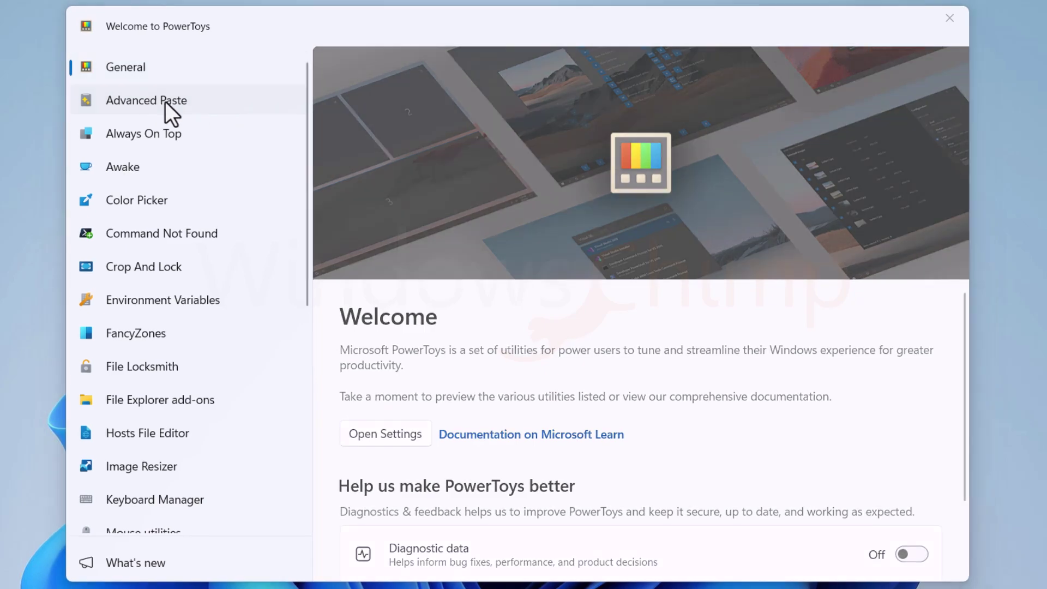
pyautogui.click(165, 101)
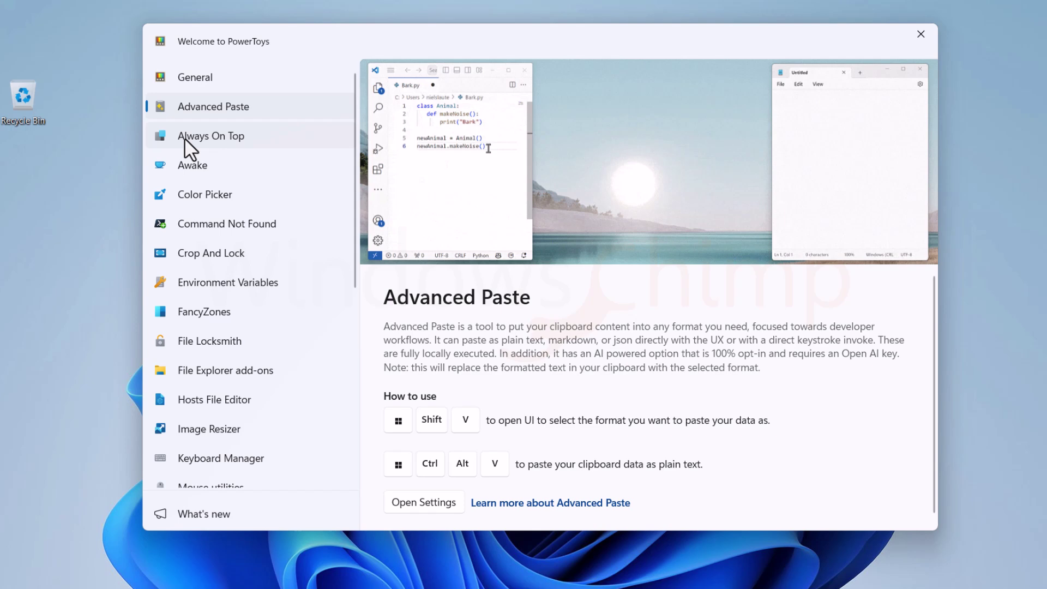
# Step: Pin Calculator on top with Win+Ctrl+T, then enter 93 in it while WordPad is active
pyautogui.click(228, 128)
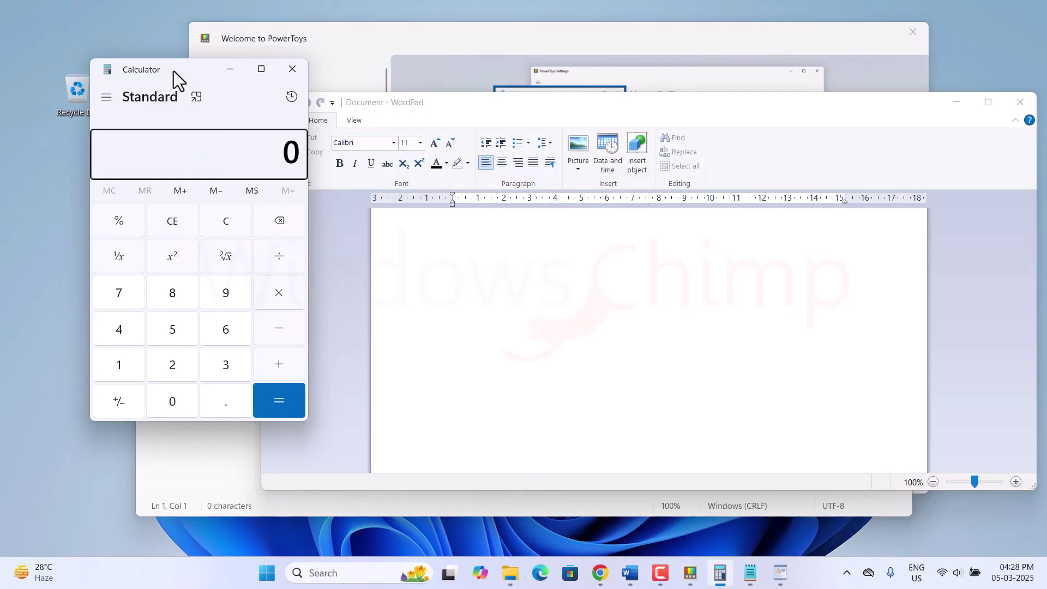
pyautogui.press('super+ctrl+t')
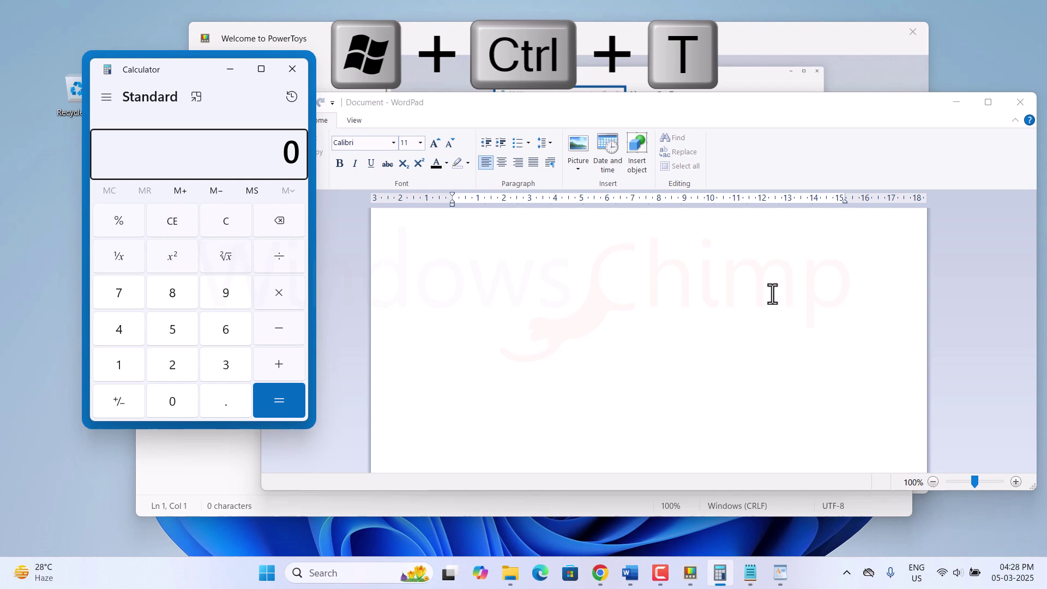
pyautogui.click(469, 330)
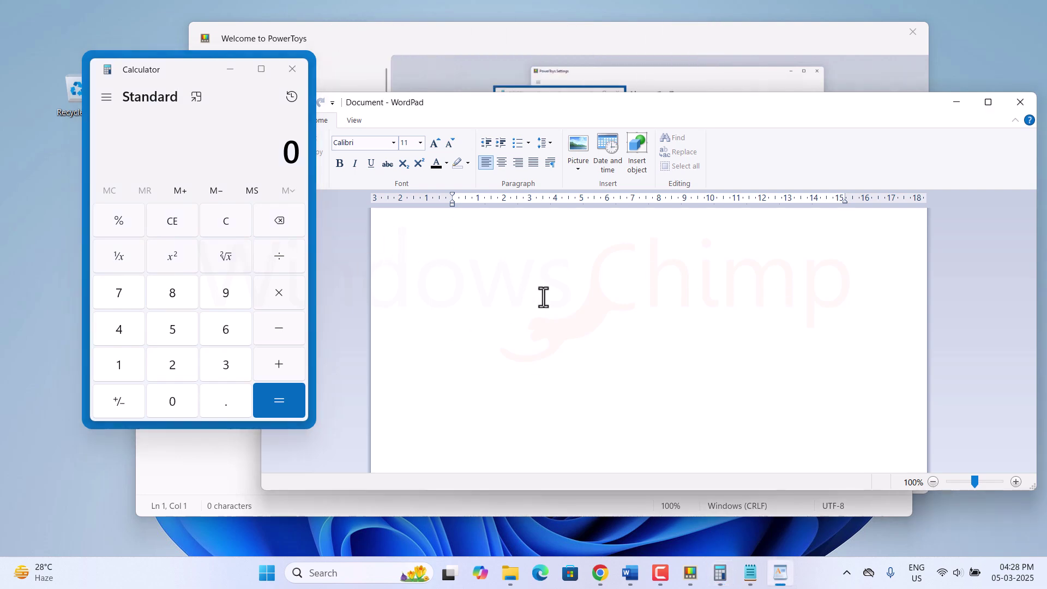
pyautogui.click(242, 293)
pyautogui.click(224, 353)
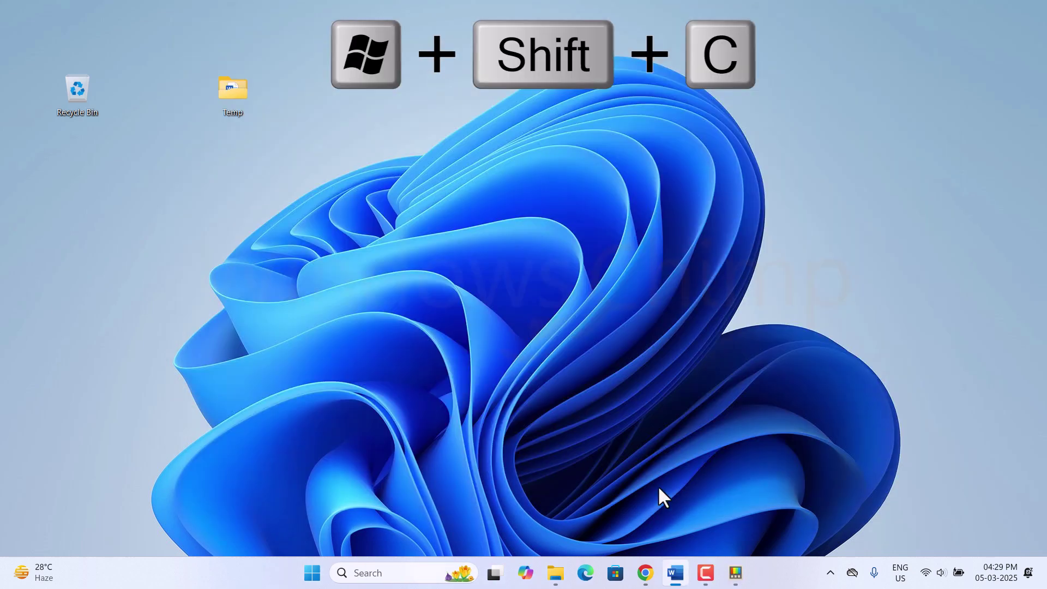
# Step: Sample the Temp folder icon's ffd86a yellow with Win+Shift+C and copy its RGB value
pyautogui.press('super+shift+c')
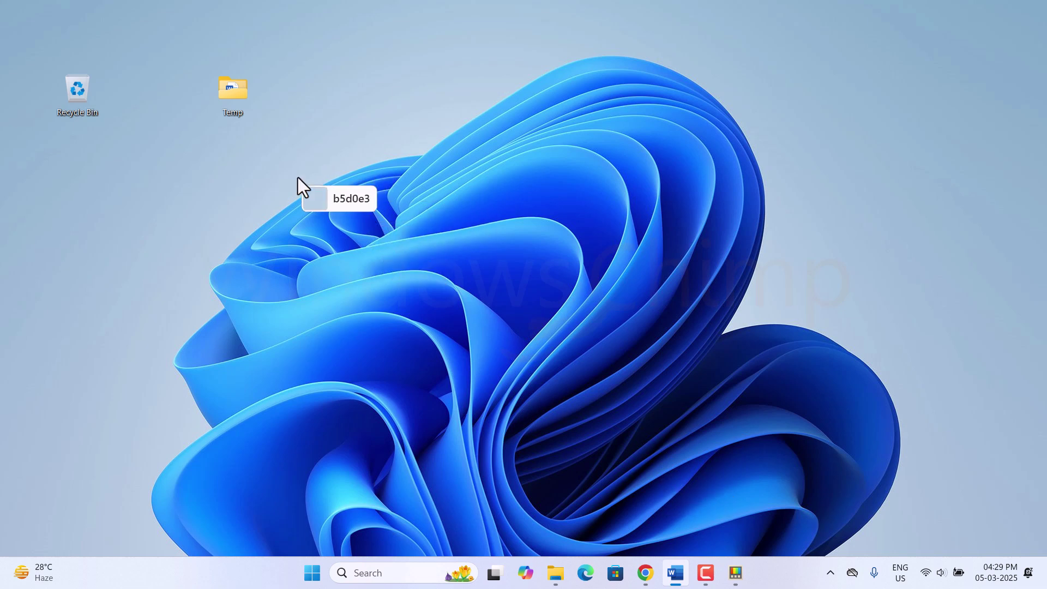
pyautogui.click(240, 93)
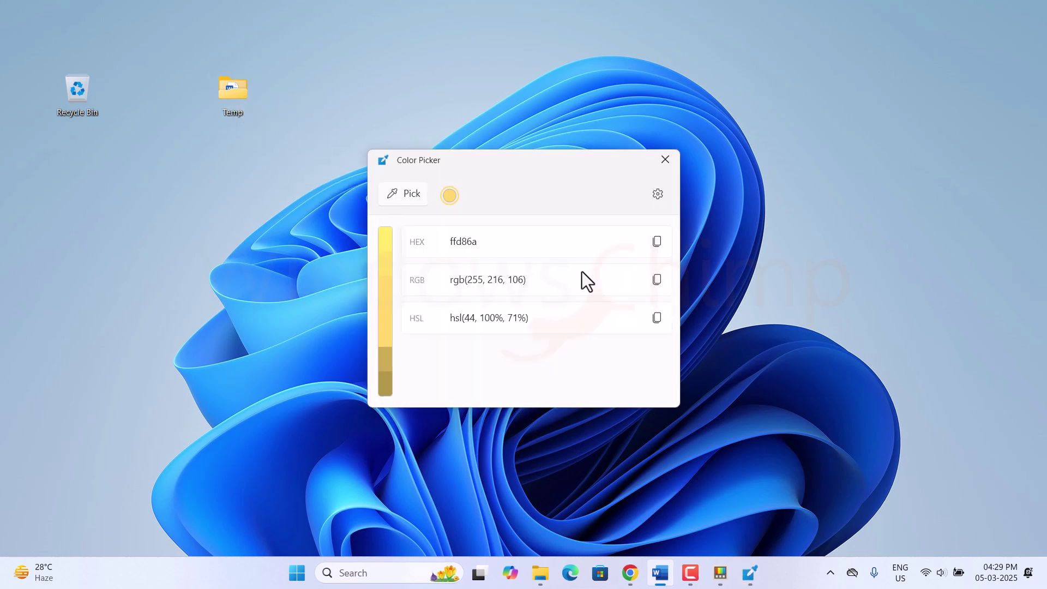
pyautogui.click(657, 281)
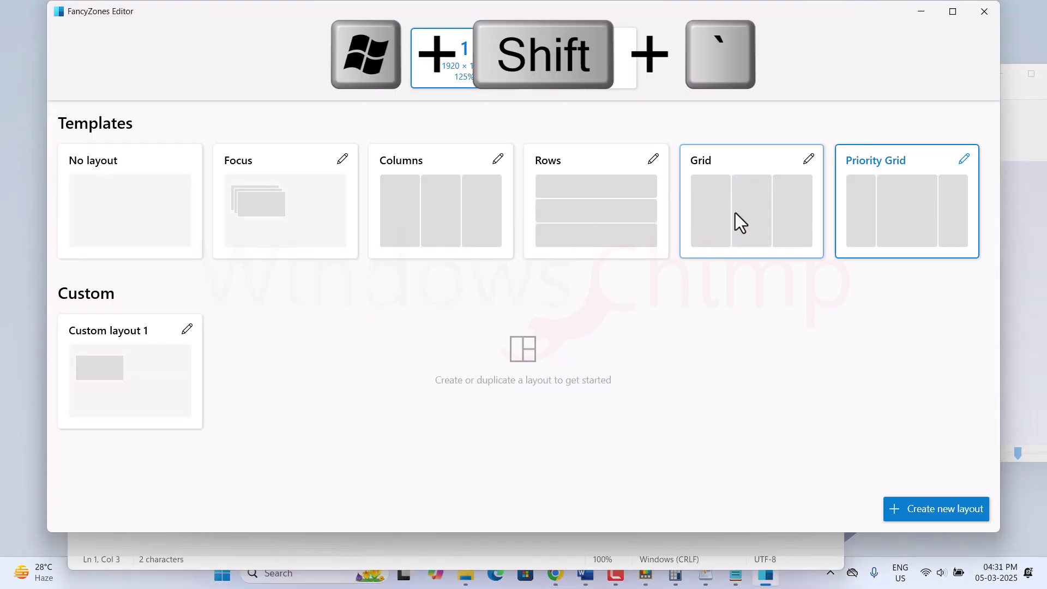
# Step: Apply the FancyZones Grid layout and snap Notepad into one of its zones
pyautogui.click(736, 213)
pyautogui.click(922, 12)
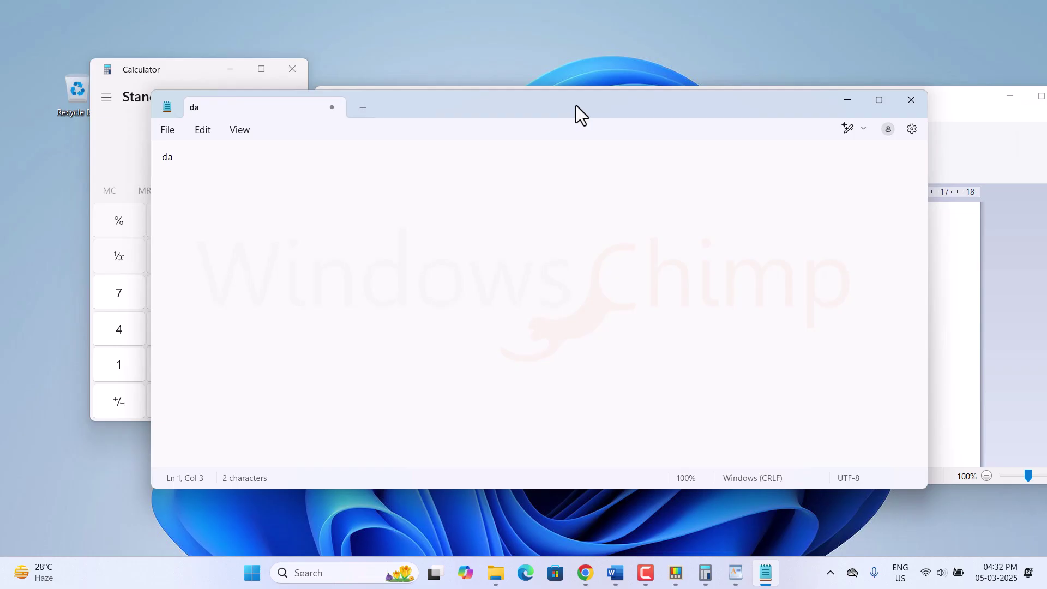
pyautogui.moveTo(576, 106); pyautogui.dragTo(660, 208)
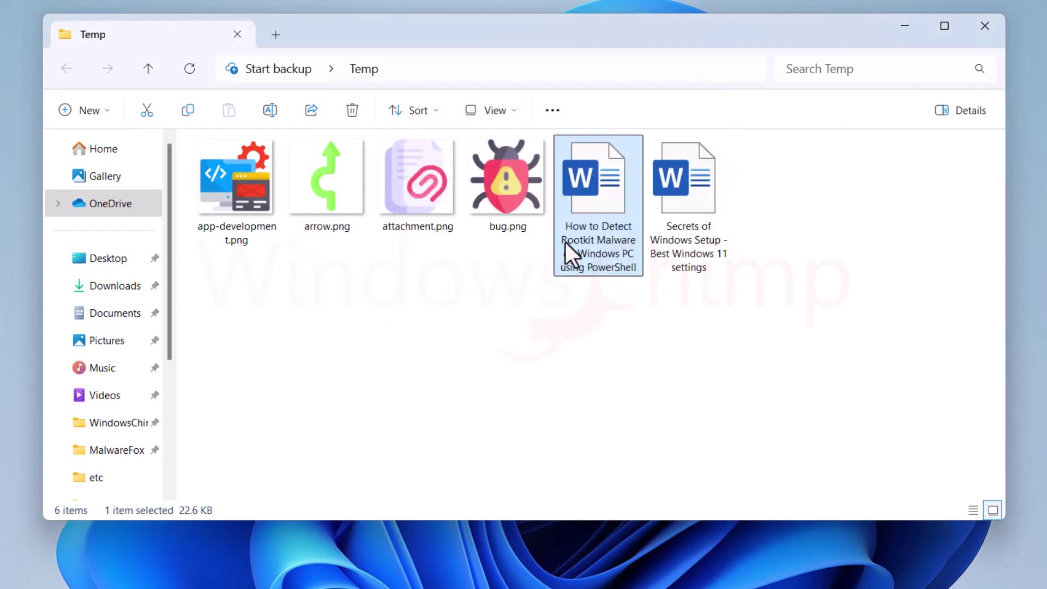
# Step: Unlock the Rootkit Word document with File Locksmith, ending its process, then permanently delete it
pyautogui.rightClick(612, 274)
pyautogui.click(688, 400)
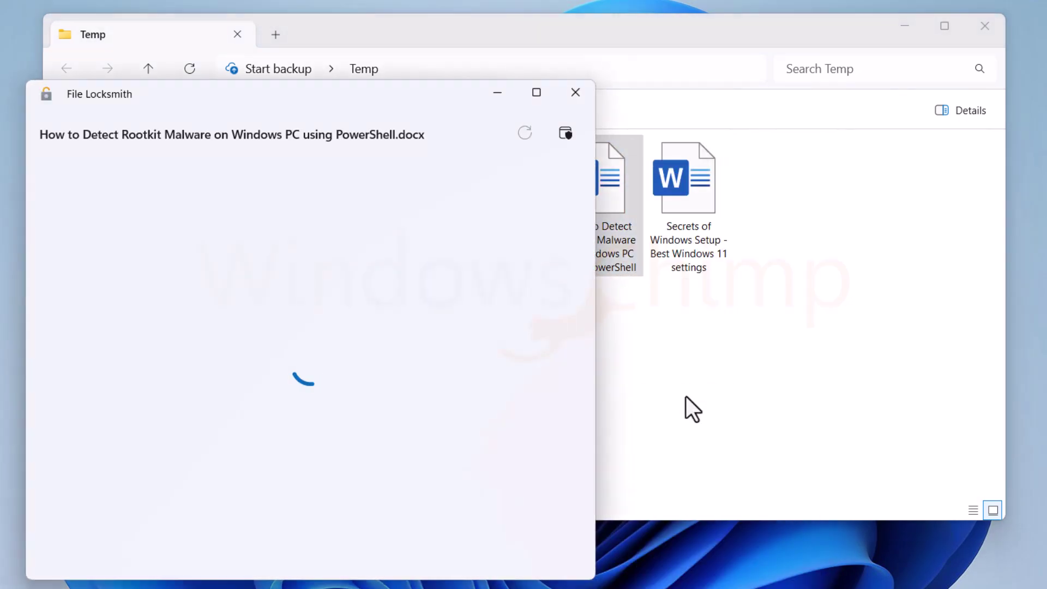
pyautogui.click(489, 183)
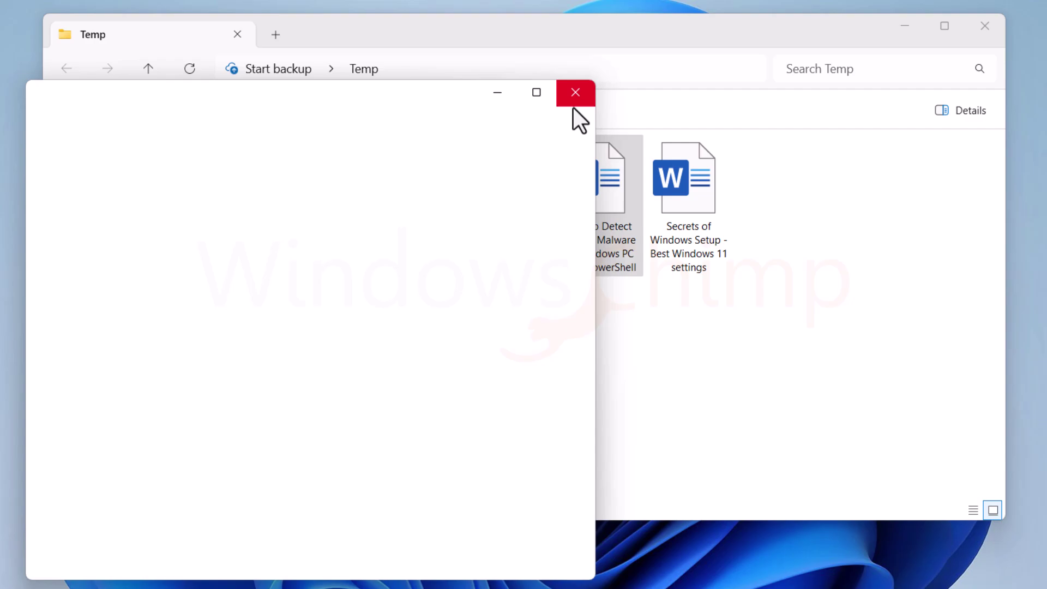
pyautogui.click(575, 92)
pyautogui.hotkey('shift', 'Delete')
pyautogui.press('Return')
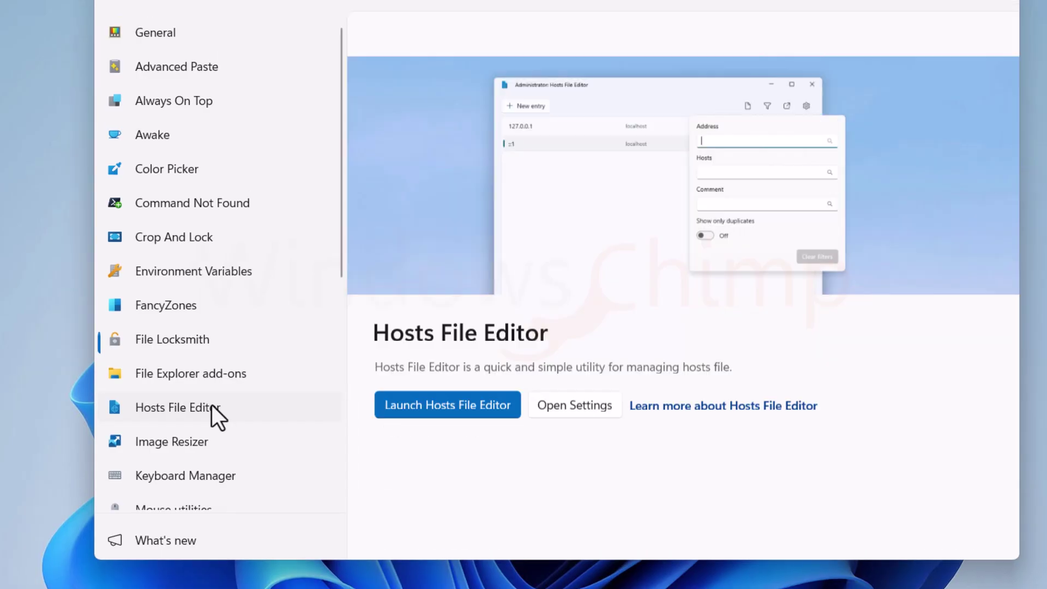
# Step: Launch the Hosts File Editor with administrator access
pyautogui.click(451, 393)
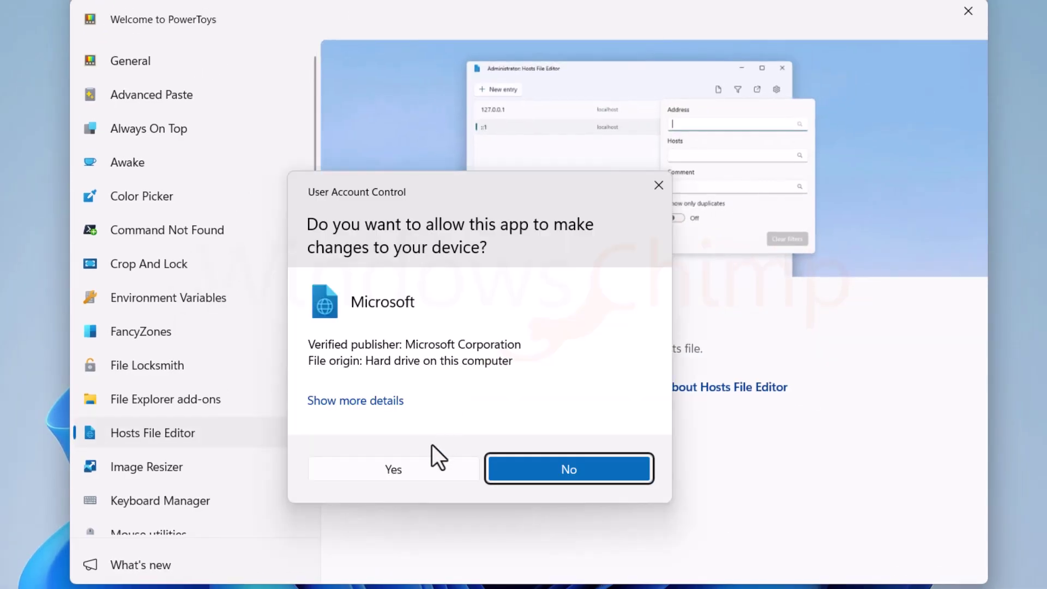
pyautogui.click(434, 463)
pyautogui.scroll(-3, 672, 375)
pyautogui.scroll(2, 688, 427)
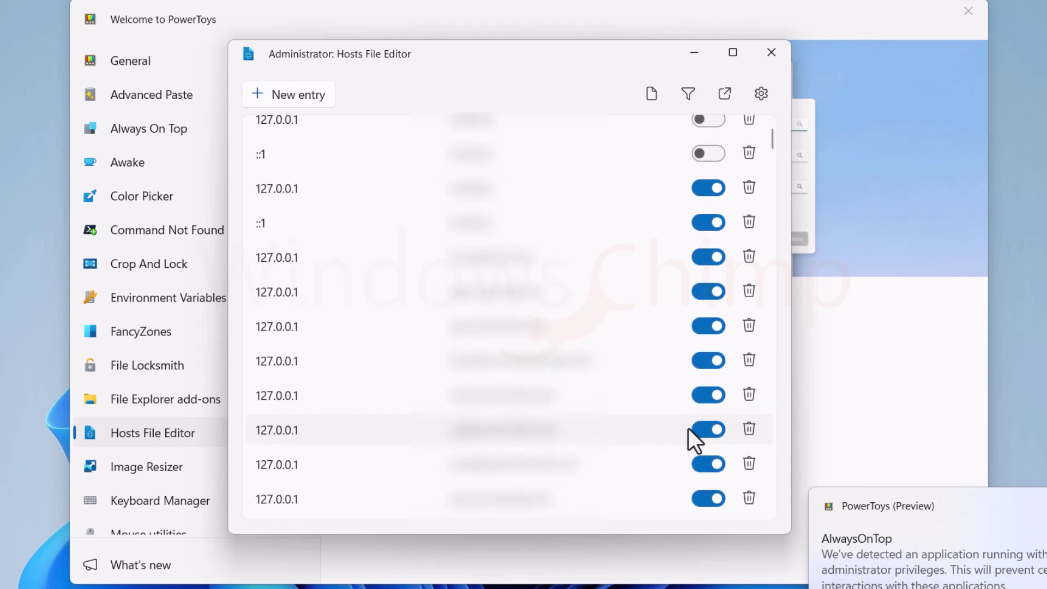
pyautogui.scroll(-3, 688, 428)
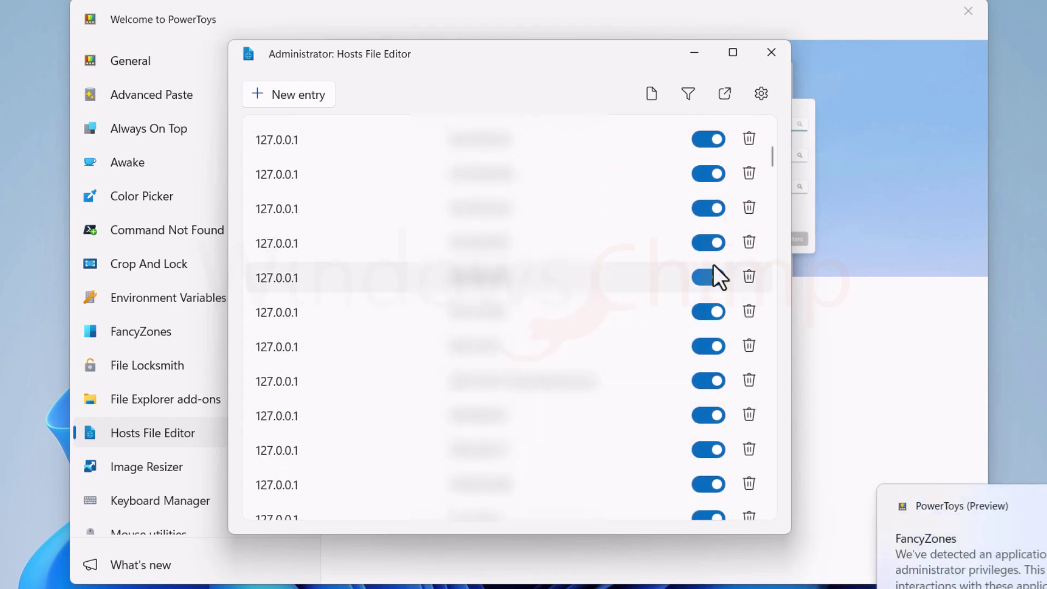
# Step: Resize app-development.png with Image Resizer, opening its preset size list
pyautogui.click(147, 468)
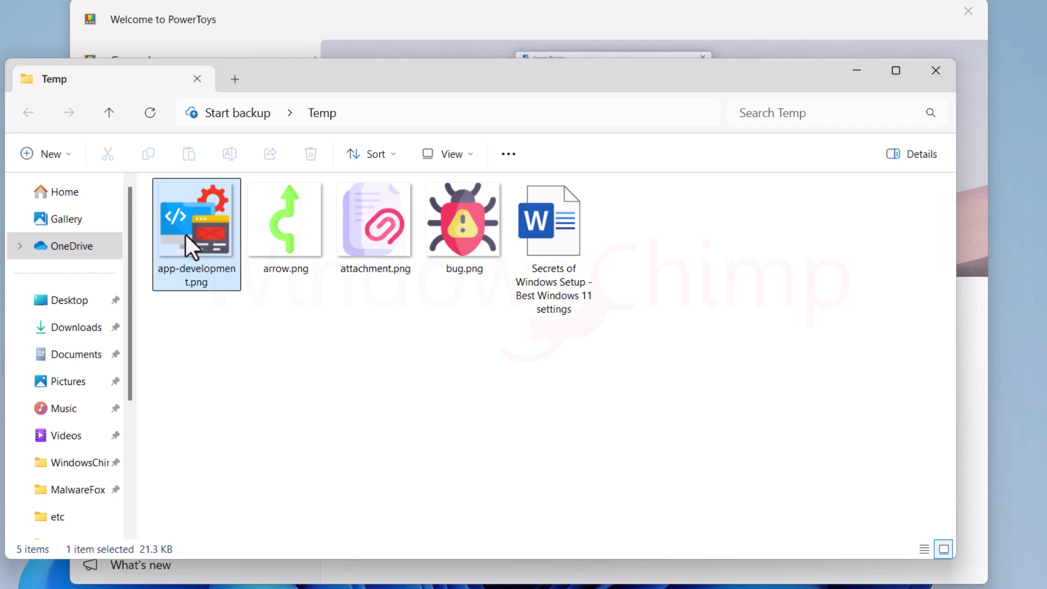
pyautogui.rightClick(186, 234)
pyautogui.click(257, 547)
pyautogui.click(290, 259)
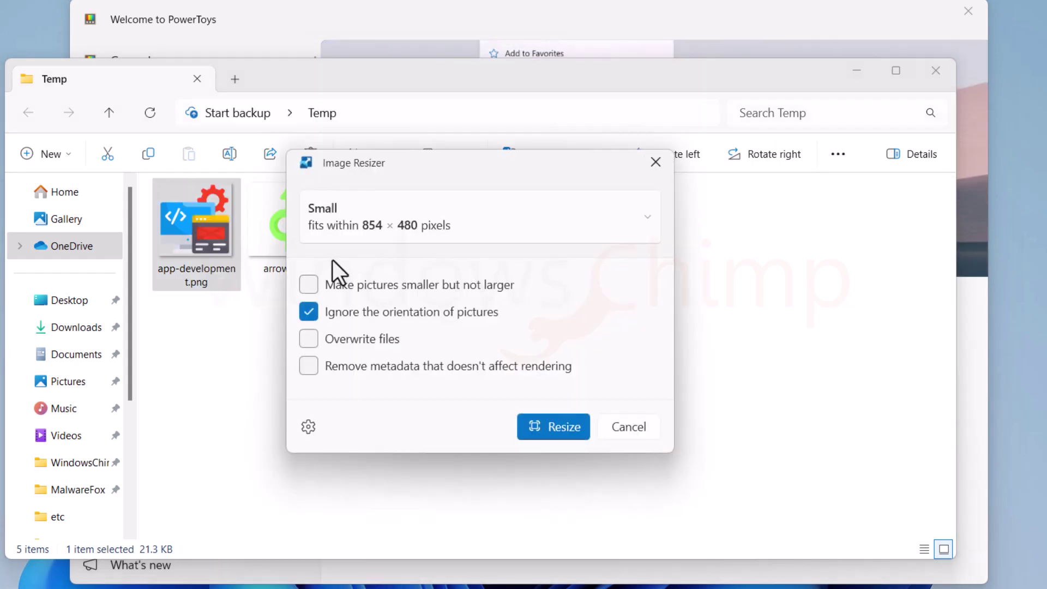
pyautogui.click(431, 223)
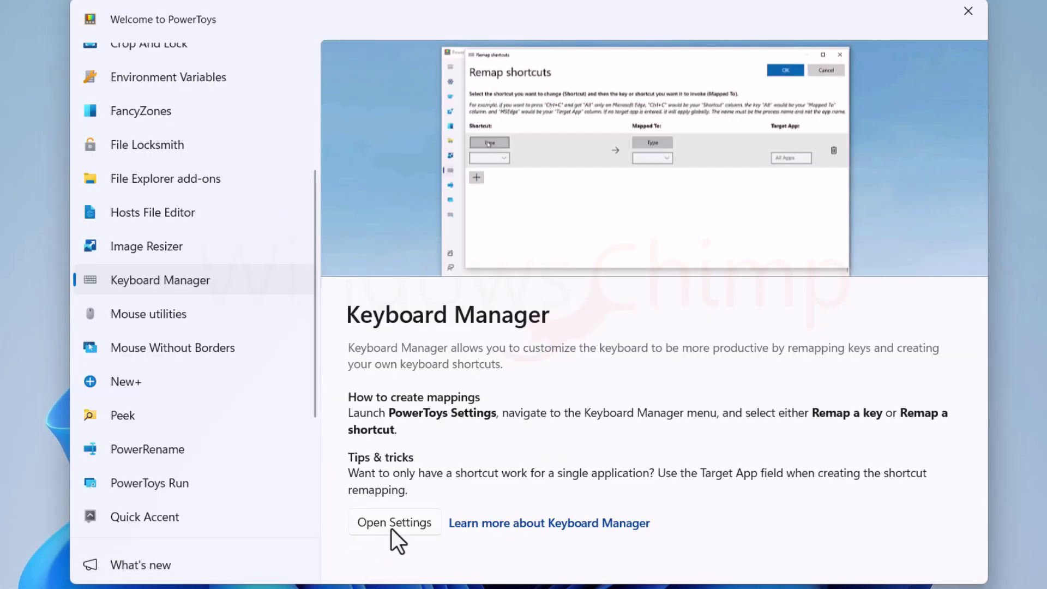
# Step: Turn Keyboard Manager on and add a new single-key remapping row
pyautogui.click(391, 527)
pyautogui.click(987, 339)
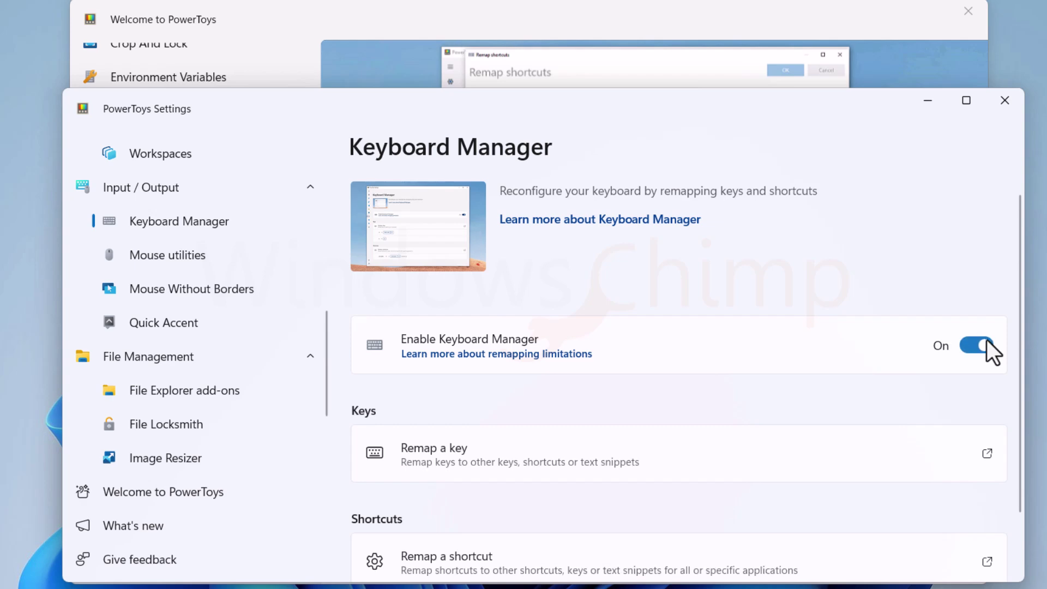
pyautogui.scroll(-1, 636, 386)
pyautogui.click(636, 386)
pyautogui.click(154, 262)
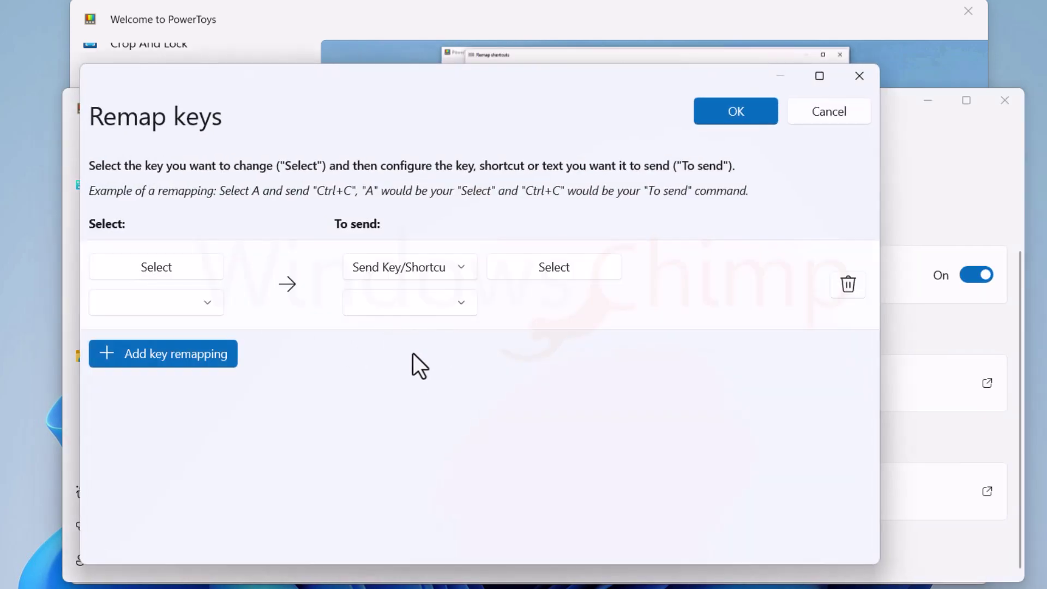
# Step: Open the six selected Temp files in PowerRename
pyautogui.click(203, 452)
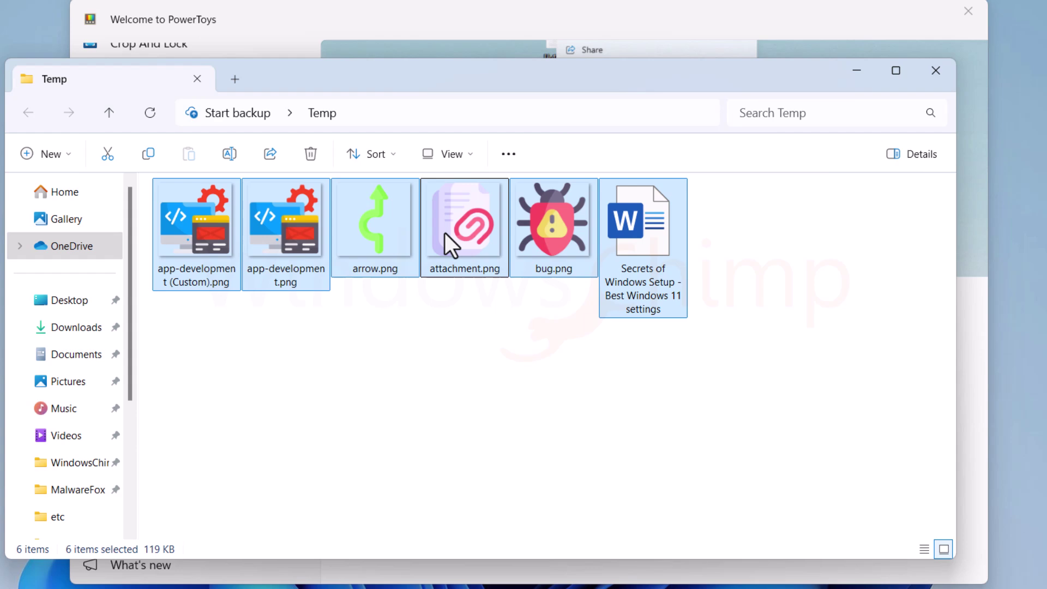
pyautogui.rightClick(444, 234)
pyautogui.click(503, 490)
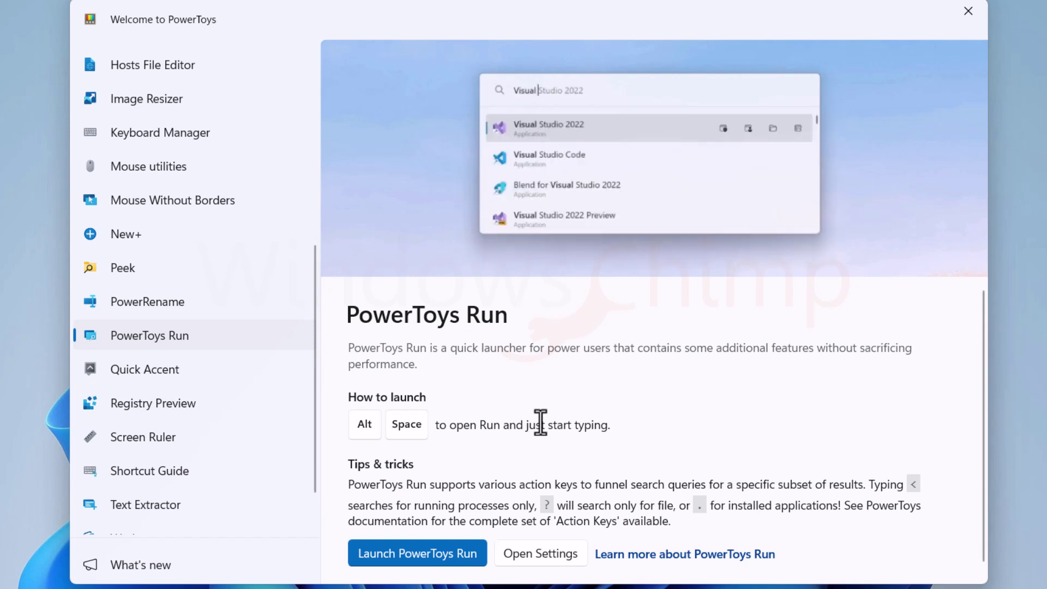
# Step: Try the calculations 2+2 and 5/3 and a 'myfil' search in PowerToys Run
pyautogui.hotkey('alt', 'space')
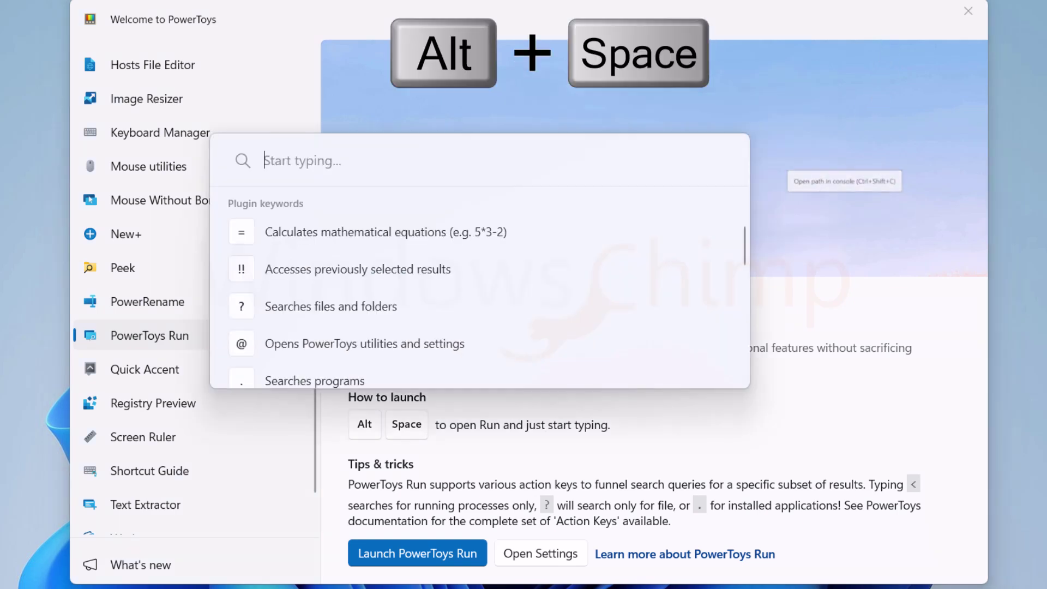
pyautogui.write('2+2')
pyautogui.press('BackSpace')
pyautogui.press('BackSpace')
pyautogui.press('BackSpace')
pyautogui.write('5')
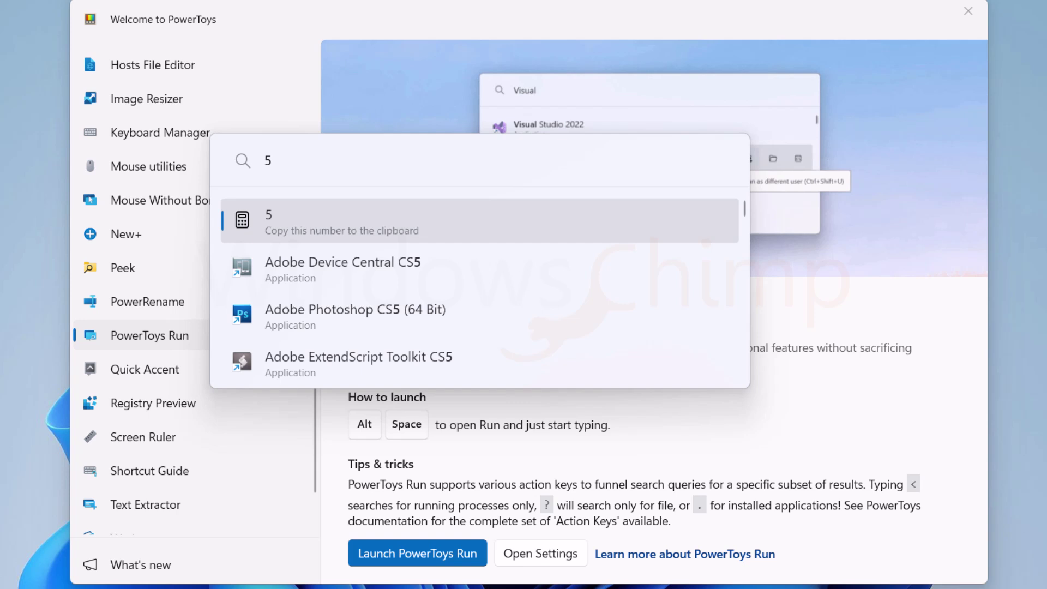
pyautogui.write('/3')
pyautogui.press('BackSpace')
pyautogui.press('BackSpace')
pyautogui.press('BackSpace')
pyautogui.write('myfil')
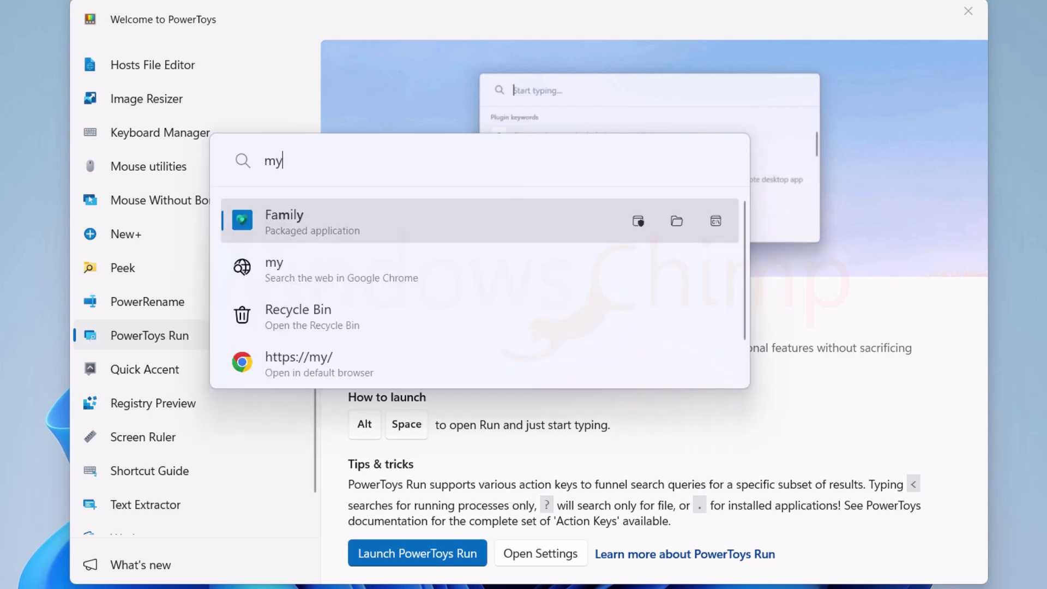
pyautogui.press('BackSpace')
pyautogui.press('BackSpace')
pyautogui.press('BackSpace')
pyautogui.press('BackSpace')
pyautogui.press('BackSpace')
# Step: Search 'dark' in PowerToys Run, then turn Text Extractor on from its overview
pyautogui.write('dark')
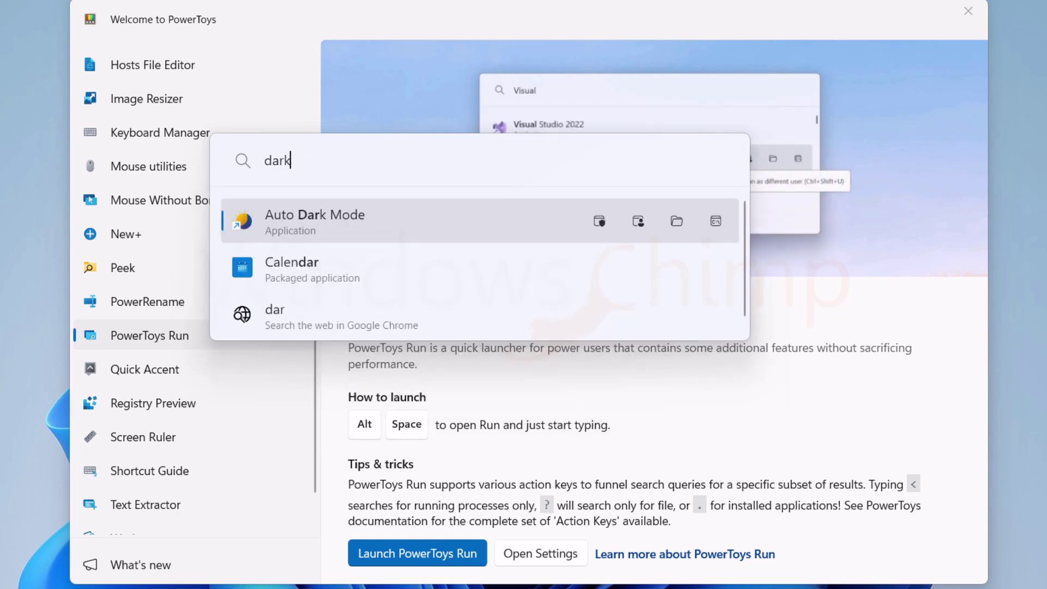
pyautogui.scroll(-1, 207, 463)
pyautogui.click(168, 449)
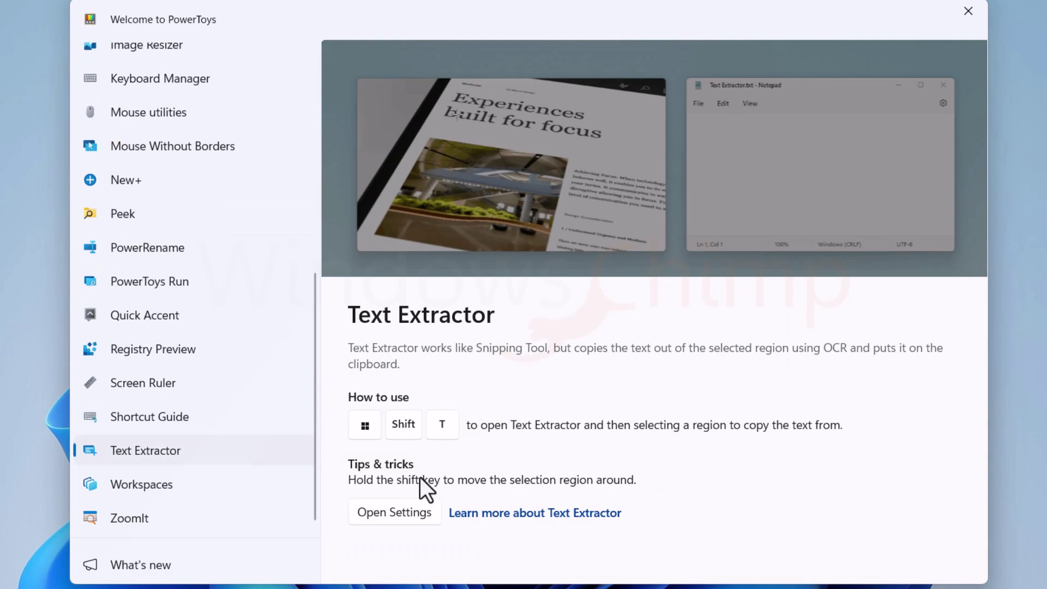
pyautogui.click(414, 511)
pyautogui.click(977, 413)
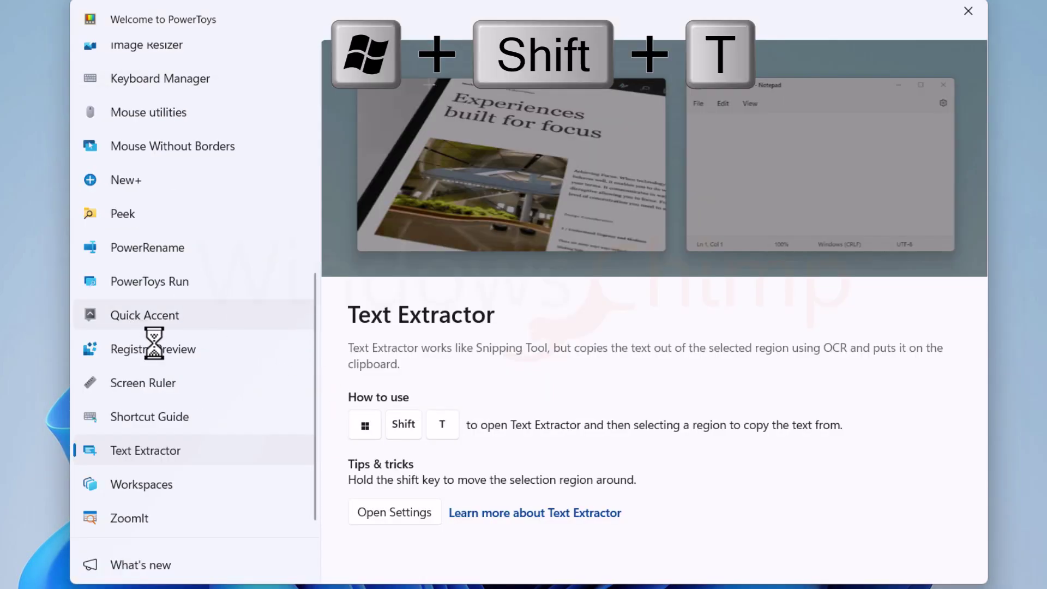
# Step: Capture the Text Extractor description with Win+Shift+T and paste the text into Notepad
pyautogui.press('super+shift+t')
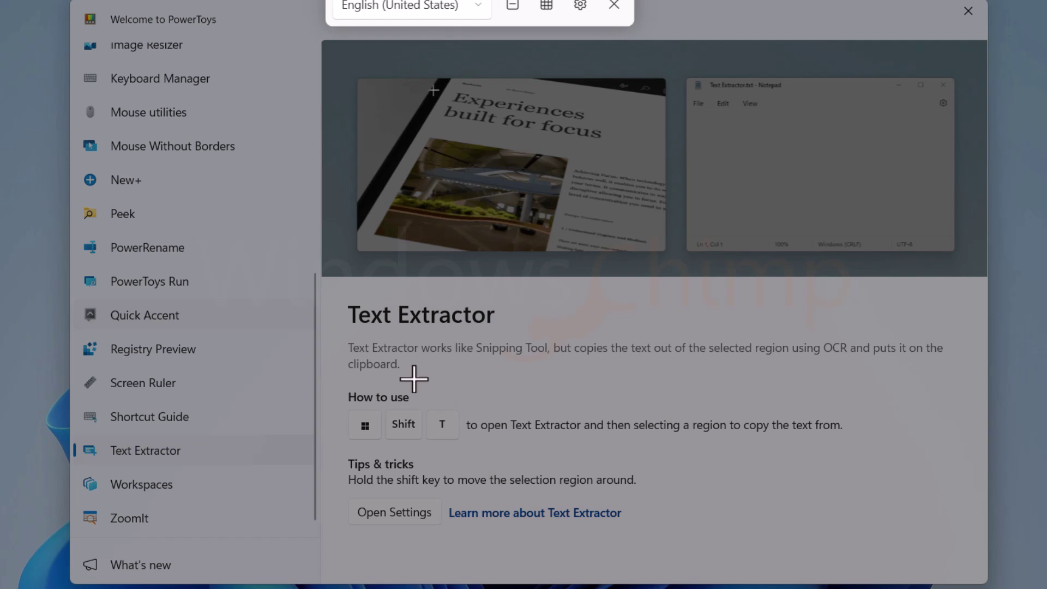
pyautogui.moveTo(330, 293); pyautogui.dragTo(960, 567)
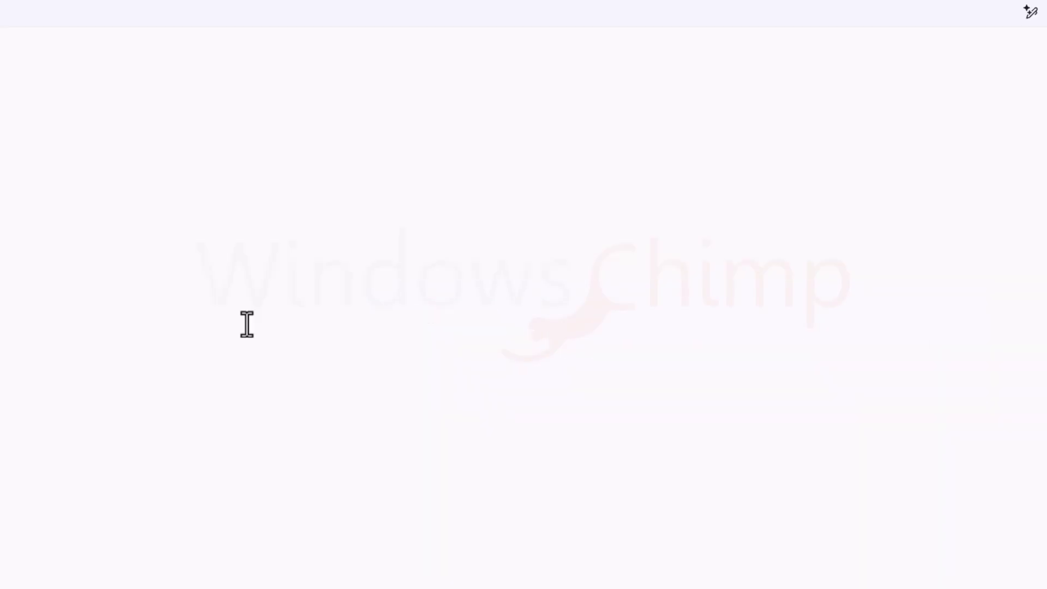
pyautogui.write('Text Extractor Text Extractor works like Snipping Tool, but copies the text out of the selected region using OCR and puts it on the clipboard. How to use Shift Tips & tricks T to open Text Extractor and then selecting a region to copy the text from. Hold the shift key to move the selection region around. Open Settings Learn more about Text Extractor')
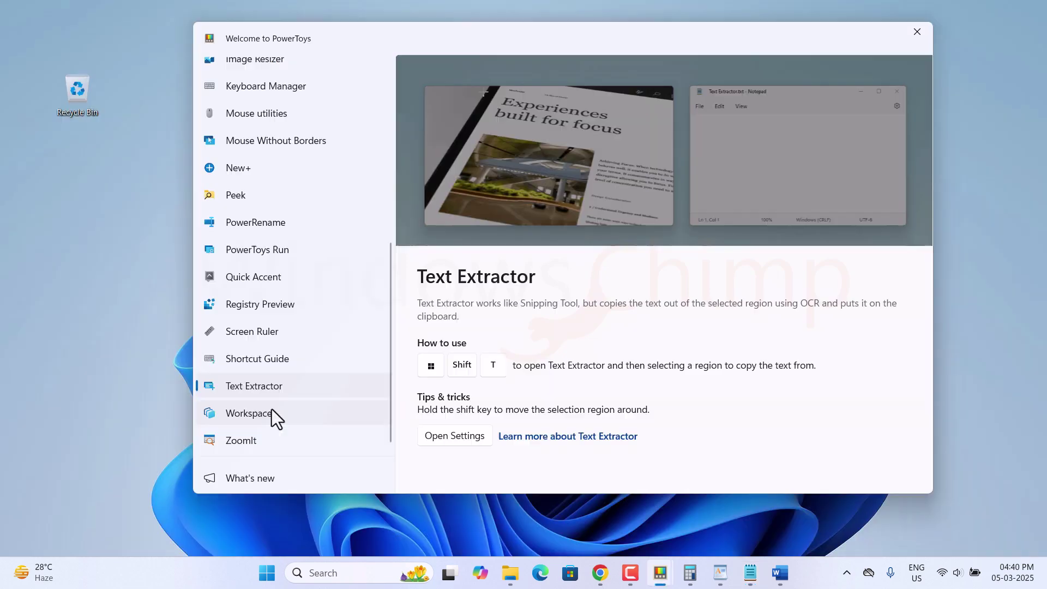
# Step: Read the ZoomIt, New+ and Crop And Lock introductions in the welcome guide
pyautogui.click(270, 418)
pyautogui.click(237, 441)
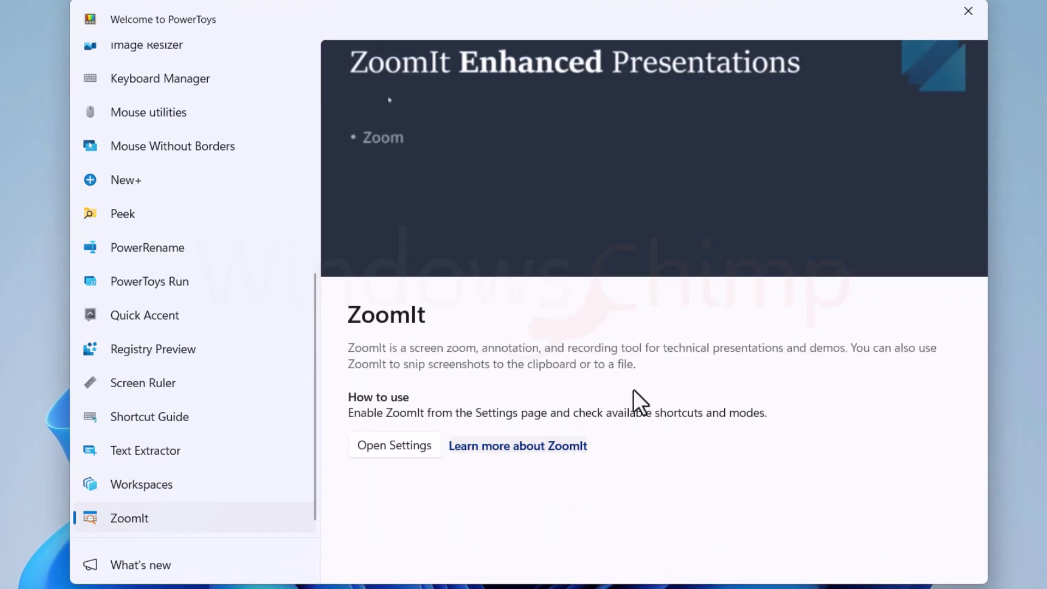
pyautogui.click(146, 182)
pyautogui.scroll(8, 158, 219)
pyautogui.click(171, 263)
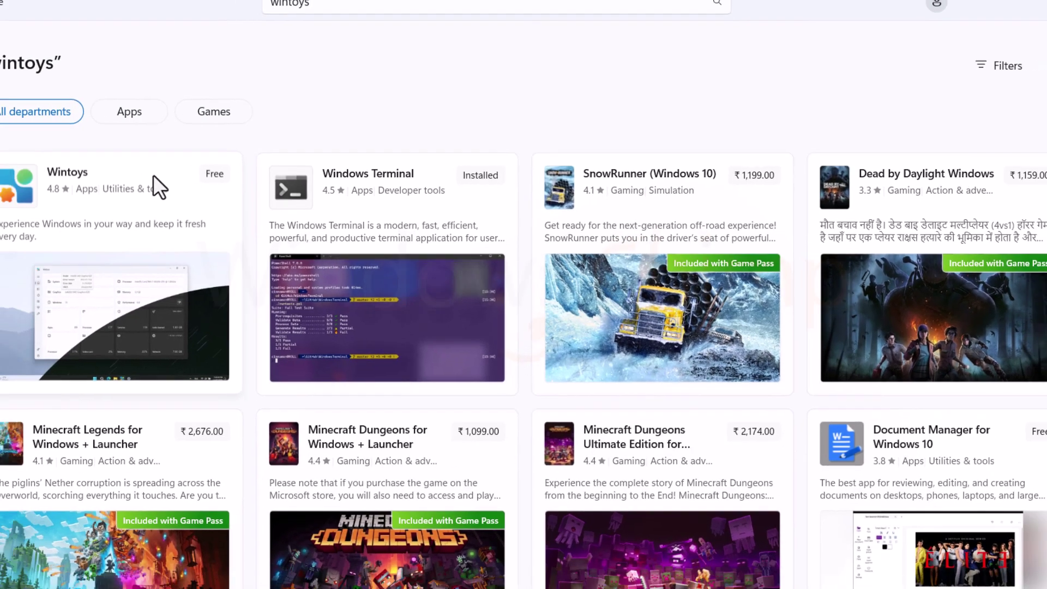
# Step: Get Wintoys from its Store page, open it and approve the User Account Control prompt
pyautogui.click(153, 183)
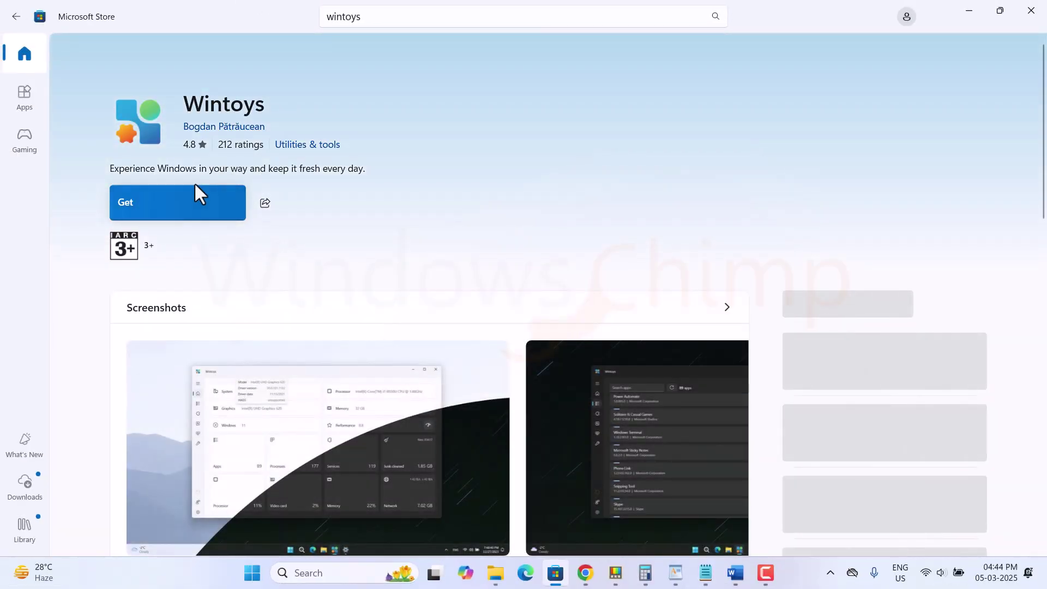
pyautogui.click(150, 208)
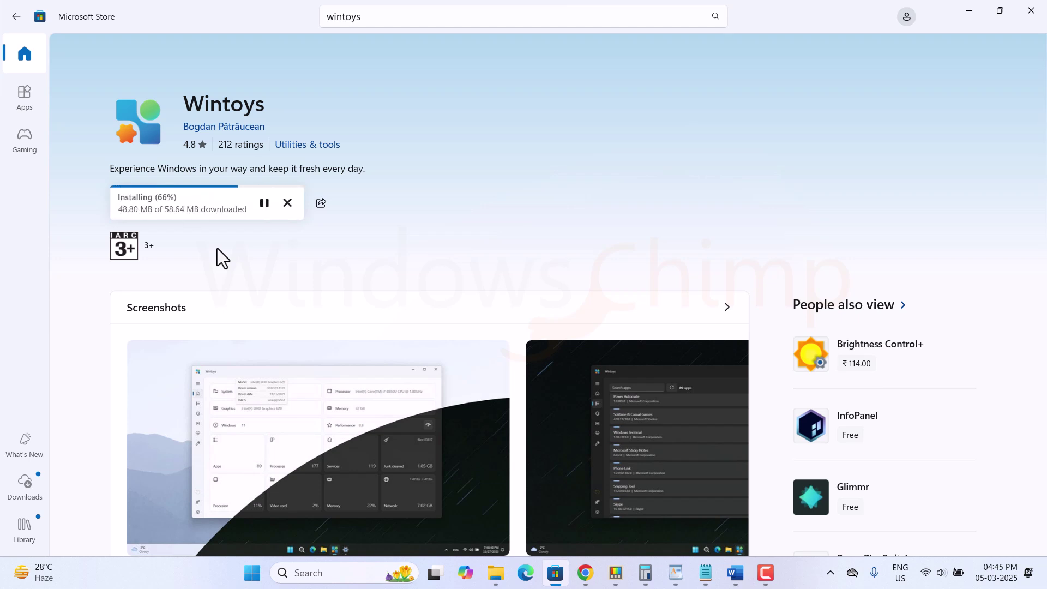
pyautogui.click(160, 204)
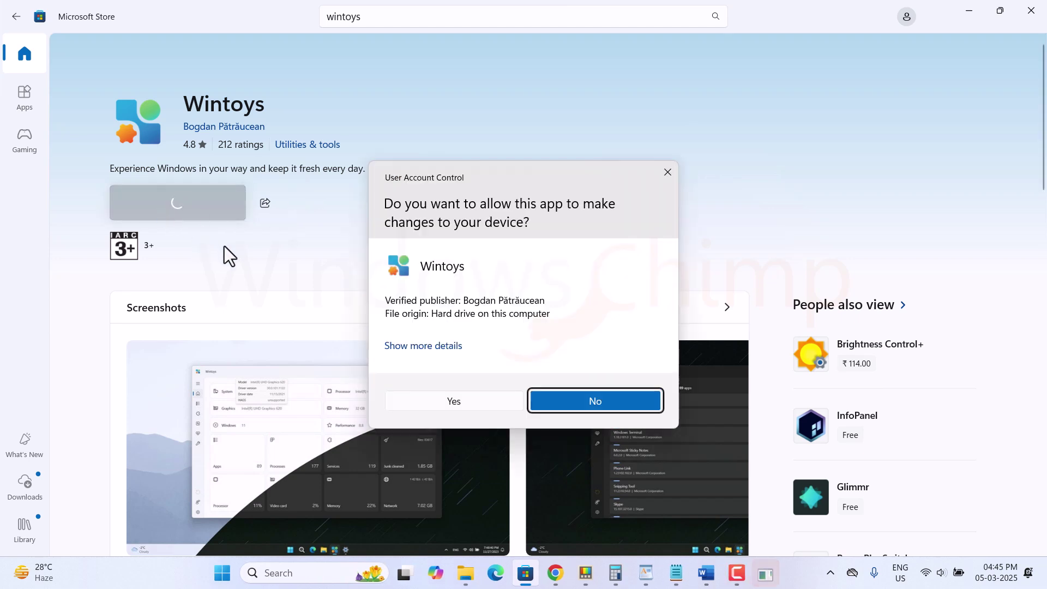
pyautogui.click(454, 401)
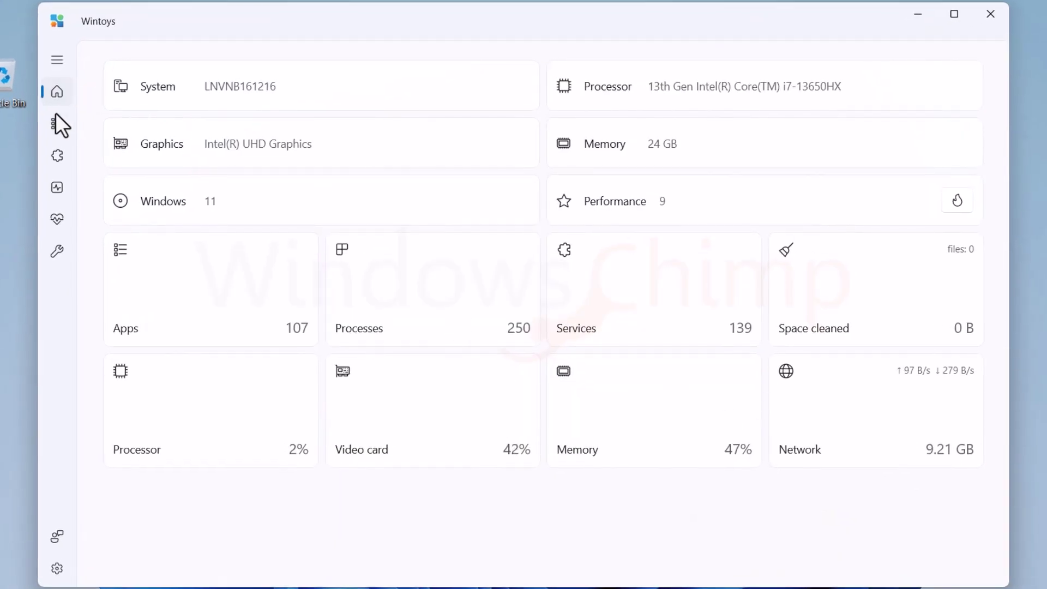
# Step: Look over the Apps and Services lists, then turn off Activity history under Performance
pyautogui.click(56, 125)
pyautogui.click(963, 183)
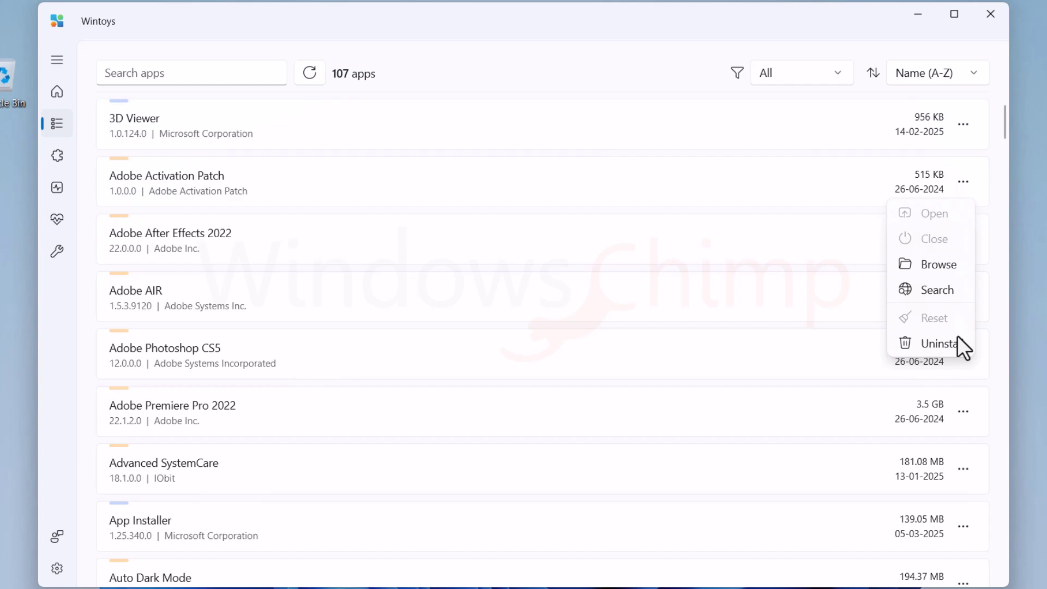
pyautogui.click(56, 156)
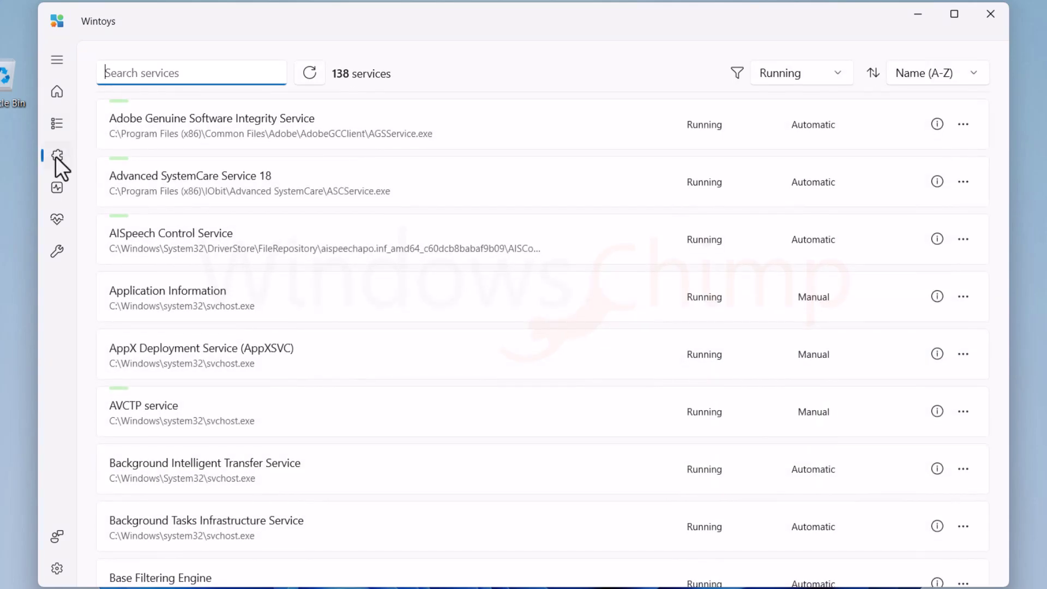
pyautogui.scroll(-5, 80, 178)
pyautogui.click(54, 183)
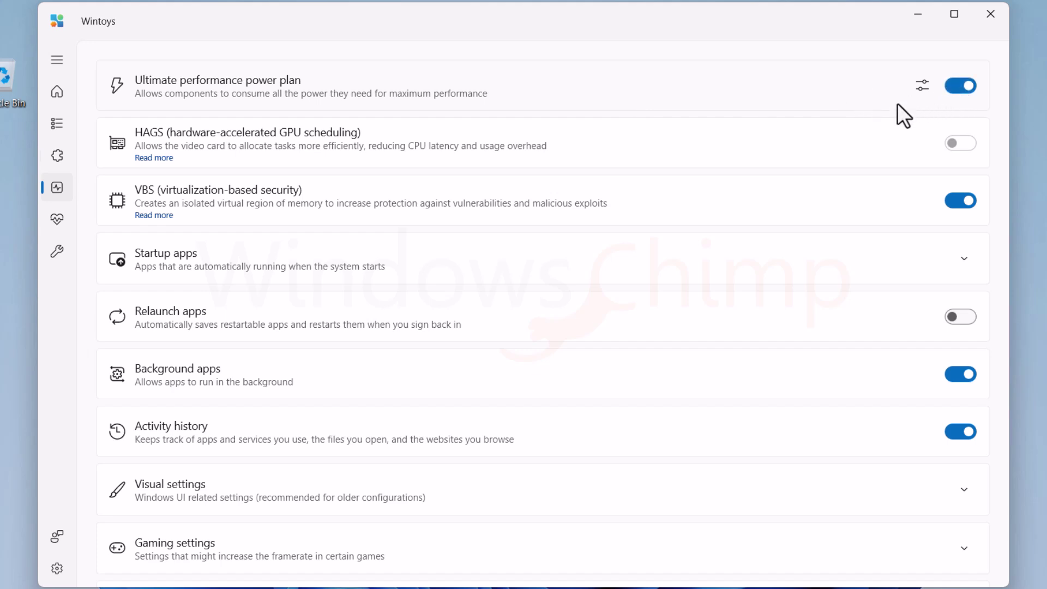
pyautogui.click(961, 437)
pyautogui.scroll(-3, 961, 438)
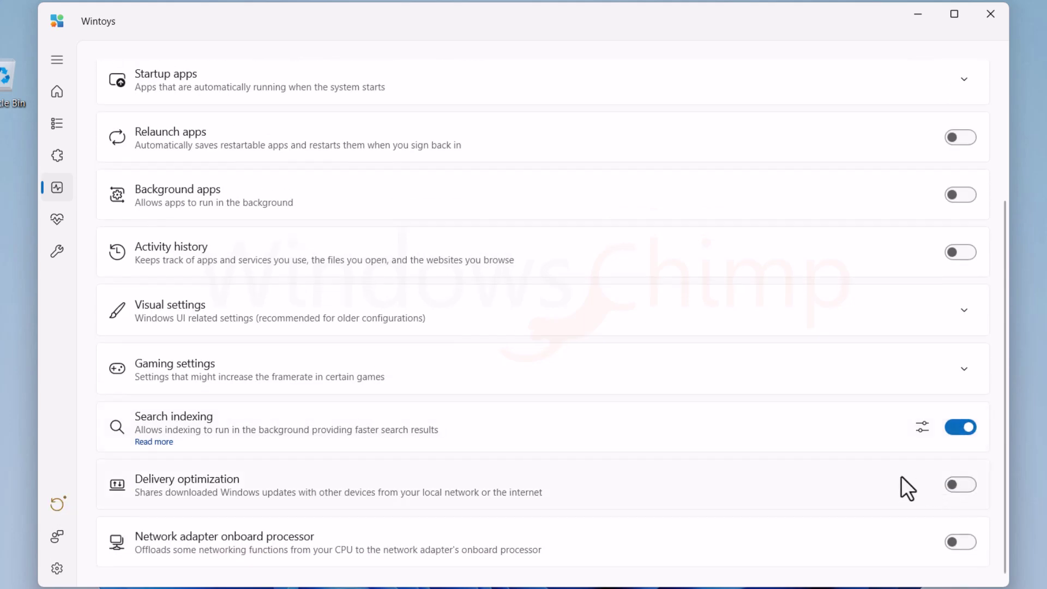
# Step: Expand the Health repair tools and select, then deselect, the DISM repair
pyautogui.click(52, 223)
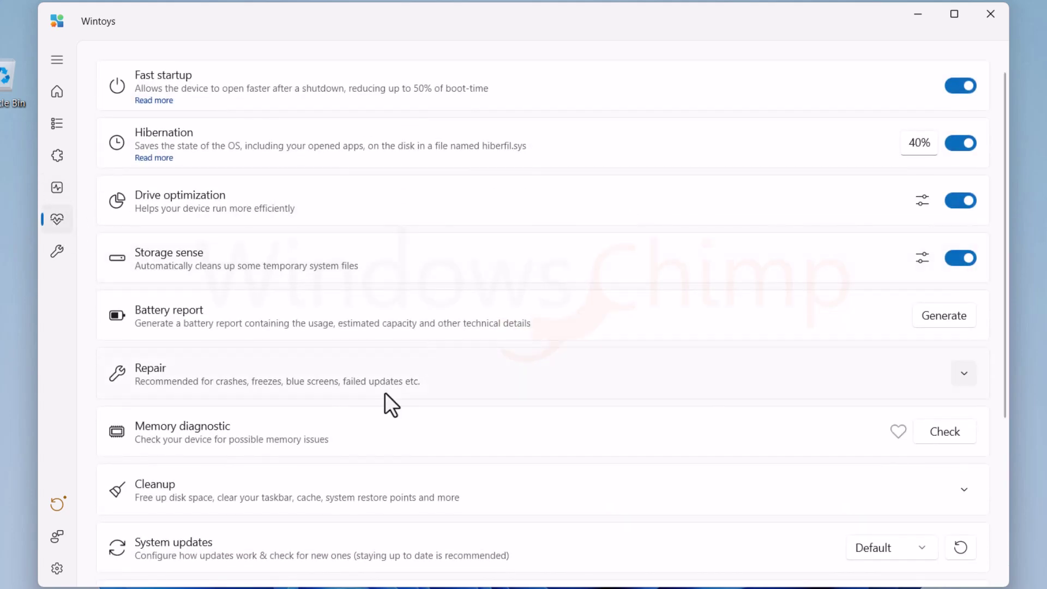
pyautogui.click(385, 393)
pyautogui.scroll(-3, 320, 446)
pyautogui.click(143, 346)
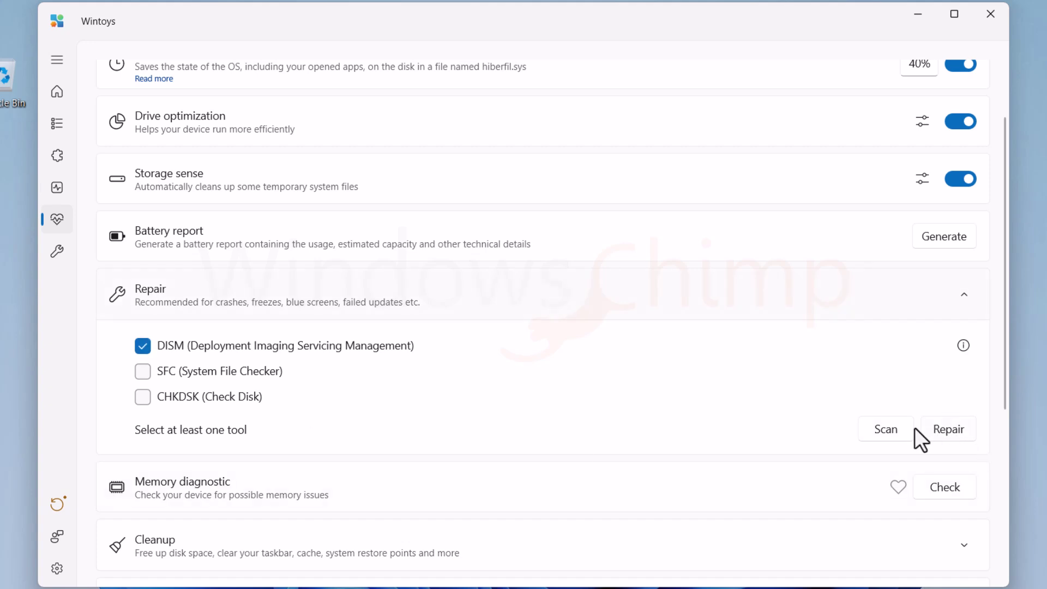
pyautogui.click(143, 346)
# Step: Start and dismiss the Windows memory diagnostic, then expand the cleanup options
pyautogui.click(951, 483)
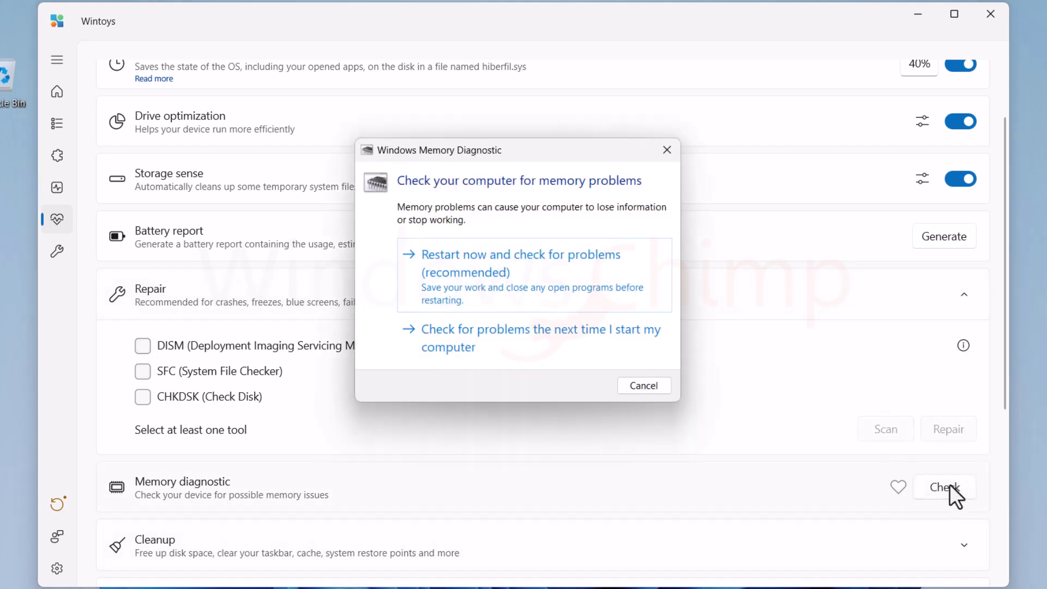
pyautogui.click(476, 271)
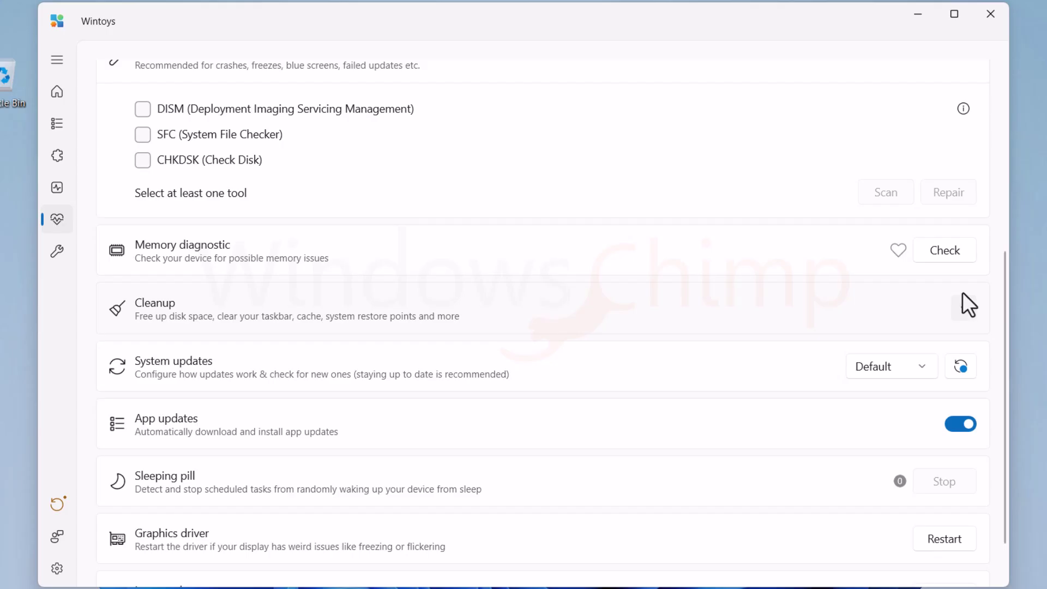
pyautogui.click(965, 304)
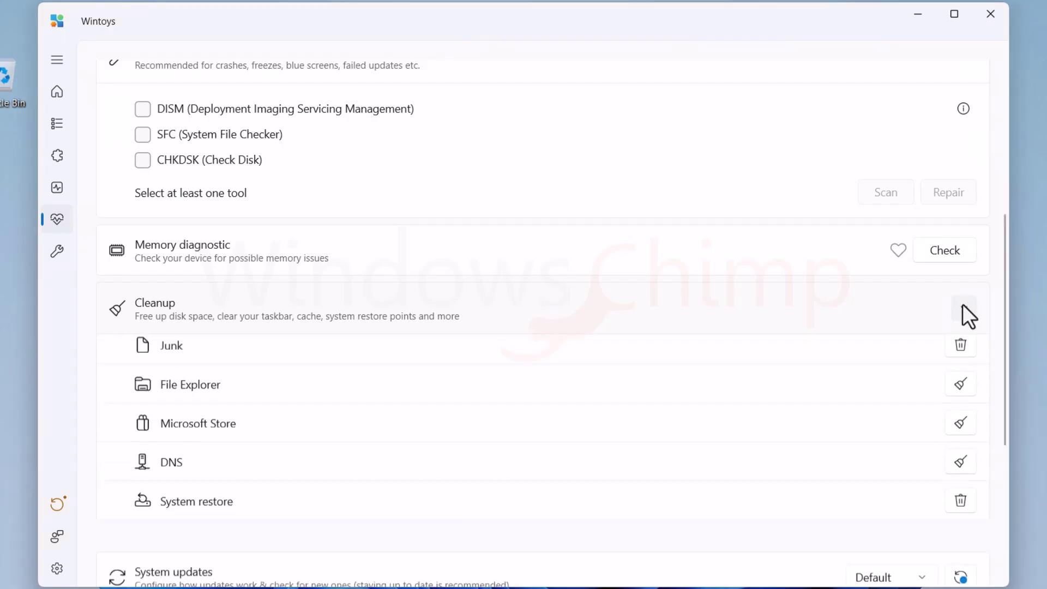
pyautogui.scroll(-4, 517, 518)
pyautogui.scroll(5, 529, 424)
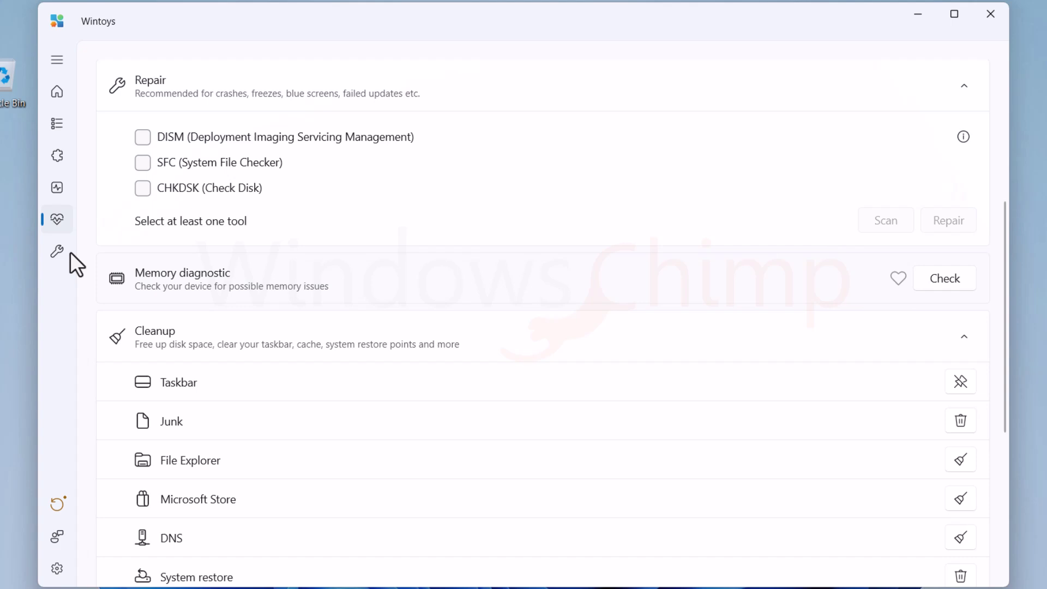
# Step: Expand the Desktop, Start menu, Privacy and Ads sections of the Windows tweaks
pyautogui.click(52, 252)
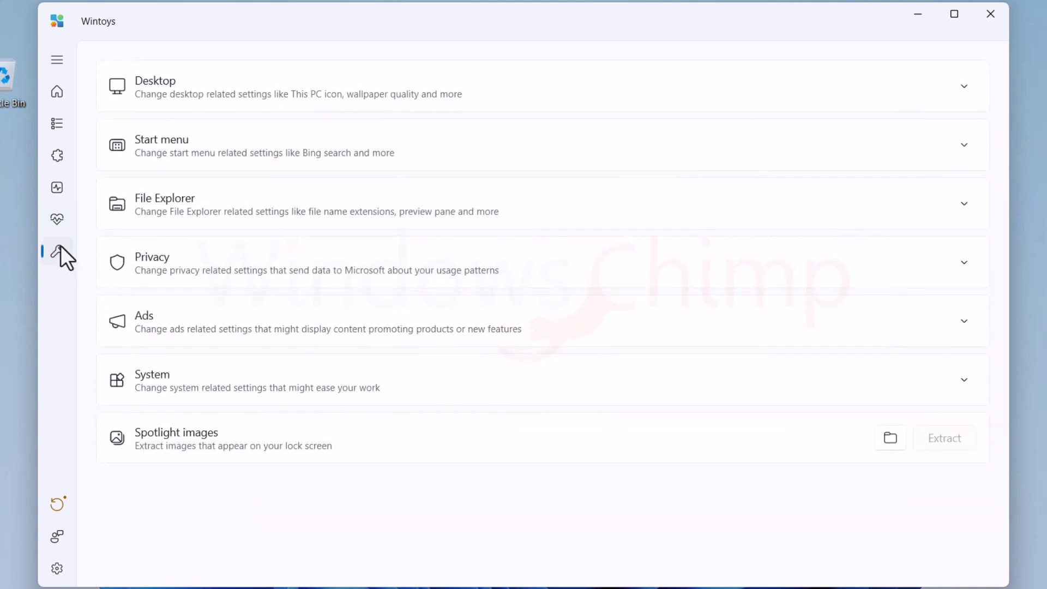
pyautogui.click(965, 87)
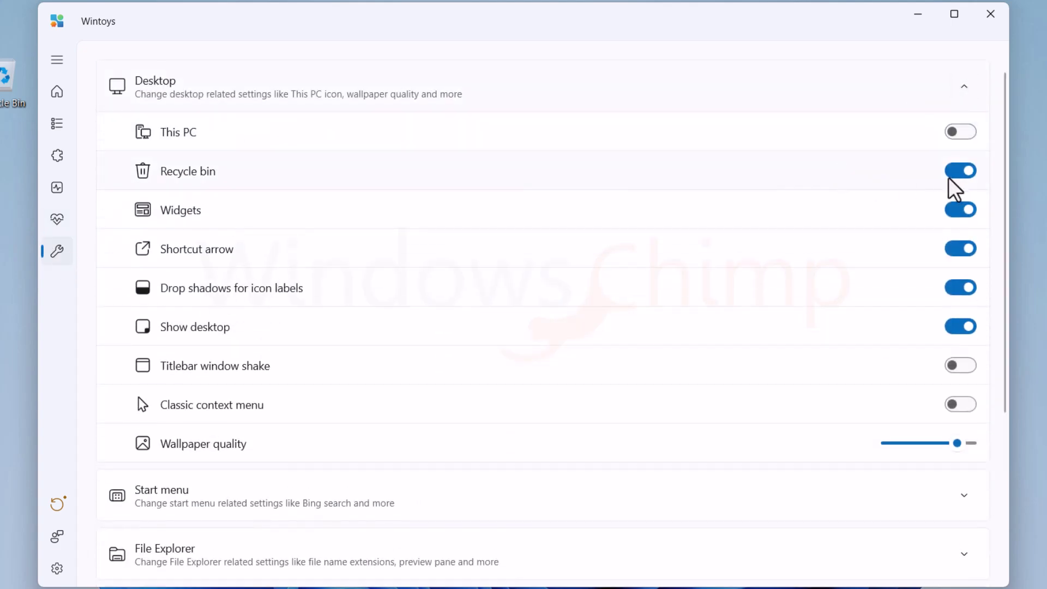
pyautogui.scroll(-5, 885, 217)
pyautogui.click(693, 240)
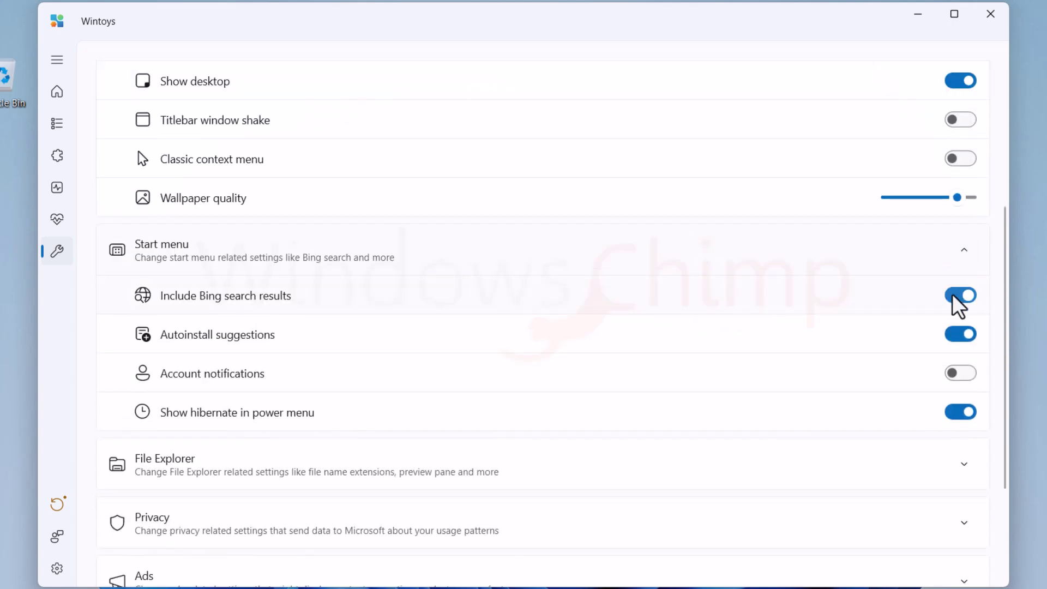
pyautogui.scroll(-3, 840, 424)
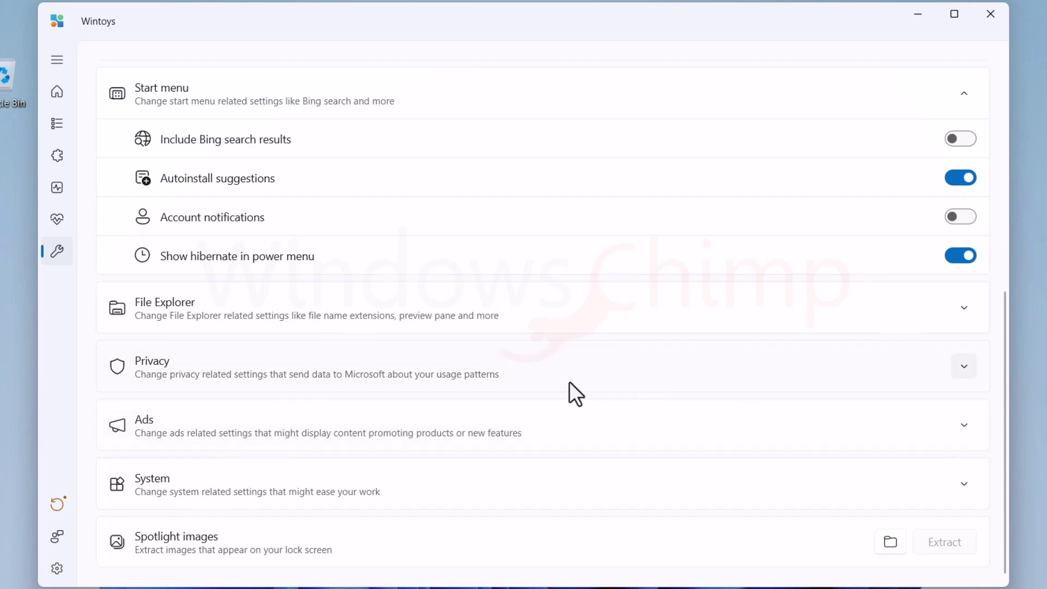
pyautogui.click(493, 379)
pyautogui.scroll(-5, 832, 246)
pyautogui.scroll(2, 928, 224)
pyautogui.scroll(-3, 950, 272)
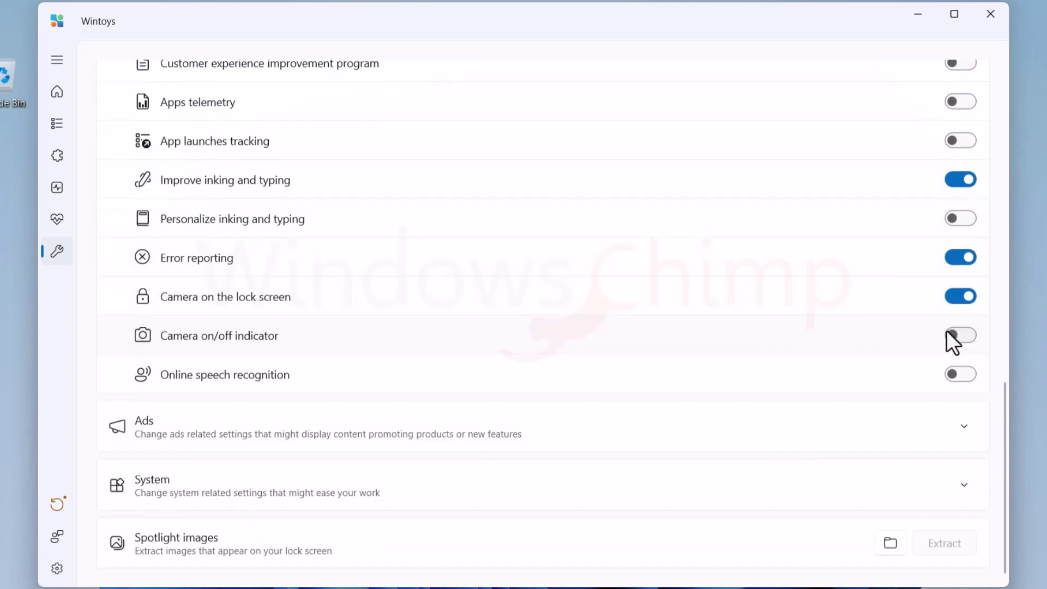
pyautogui.click(567, 423)
pyautogui.scroll(-5, 895, 224)
# Step: Turn off all eight Ads tweaks, from Tailored experiences to Finish setting up your device
pyautogui.click(961, 158)
pyautogui.click(961, 197)
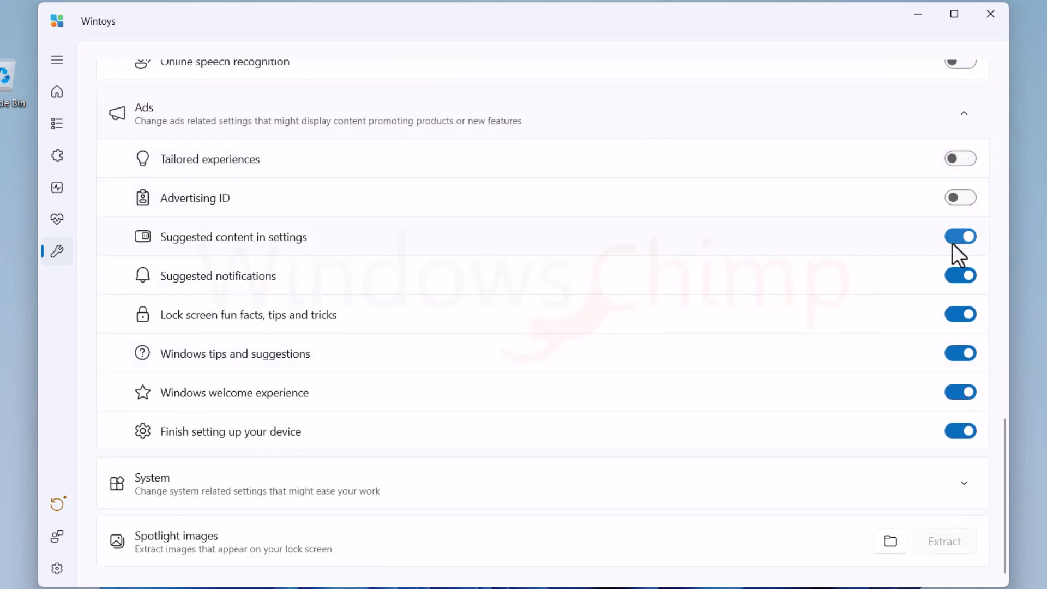
pyautogui.click(960, 236)
pyautogui.click(960, 275)
pyautogui.click(961, 314)
pyautogui.click(961, 353)
pyautogui.click(961, 392)
pyautogui.click(961, 431)
# Step: Toggle taskbar clock seconds on and back off in System tweaks, then close Wintoys
pyautogui.click(642, 496)
pyautogui.scroll(-5, 629, 400)
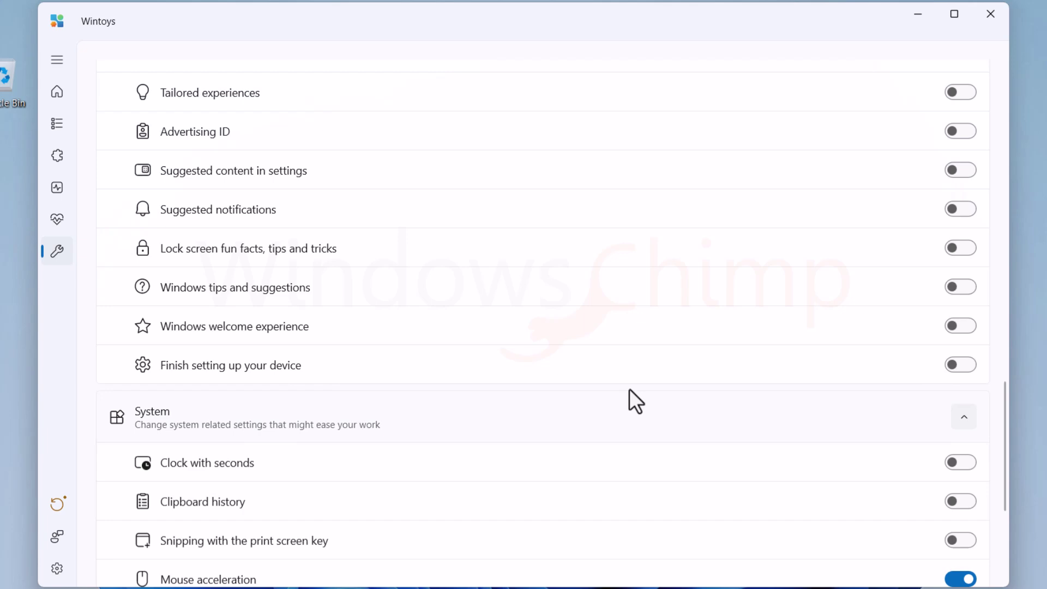
pyautogui.click(962, 218)
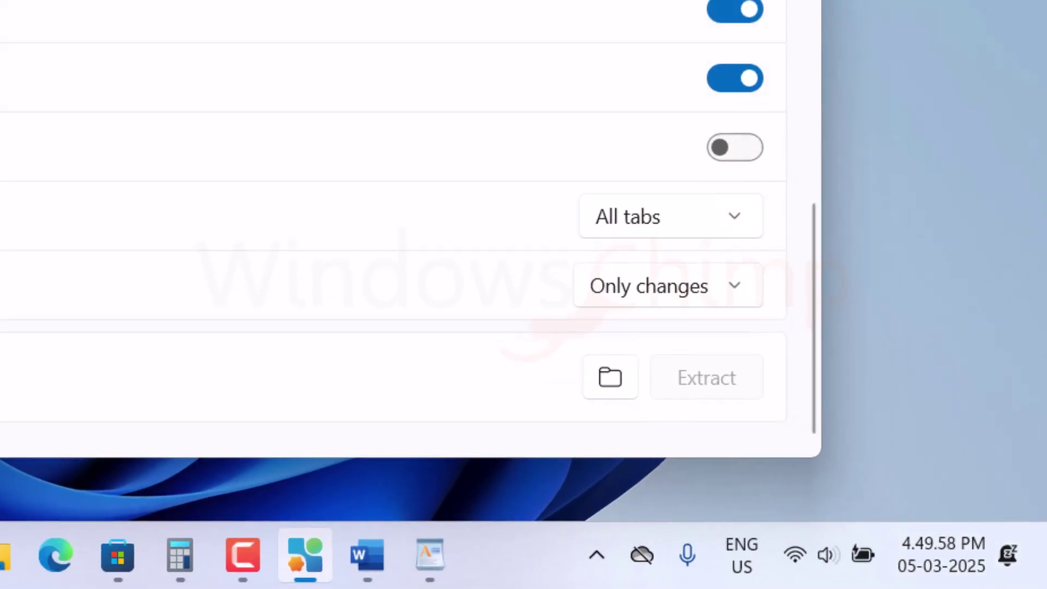
pyautogui.click(960, 218)
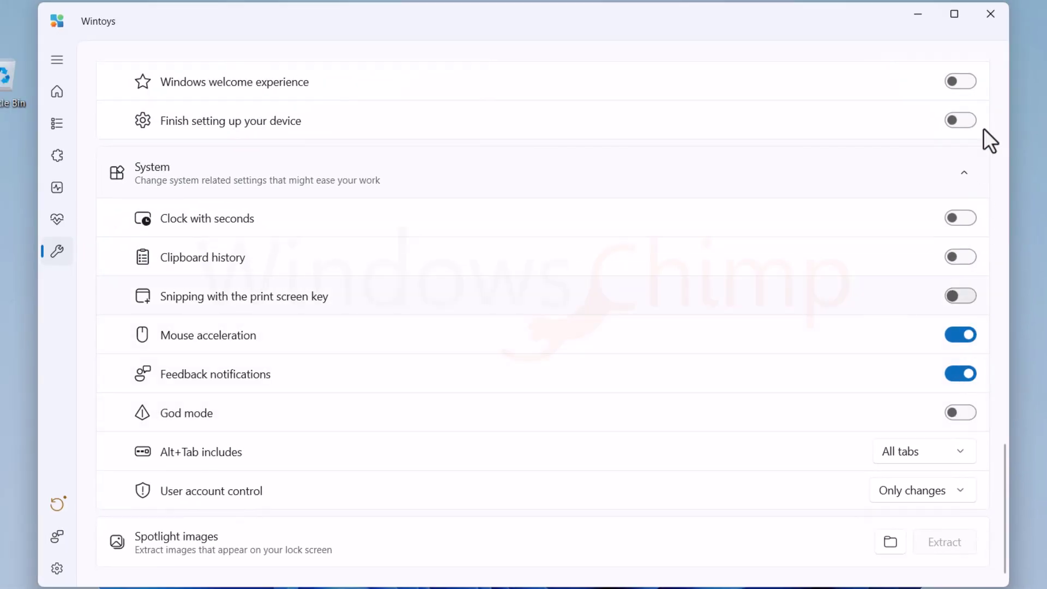
pyautogui.click(995, 11)
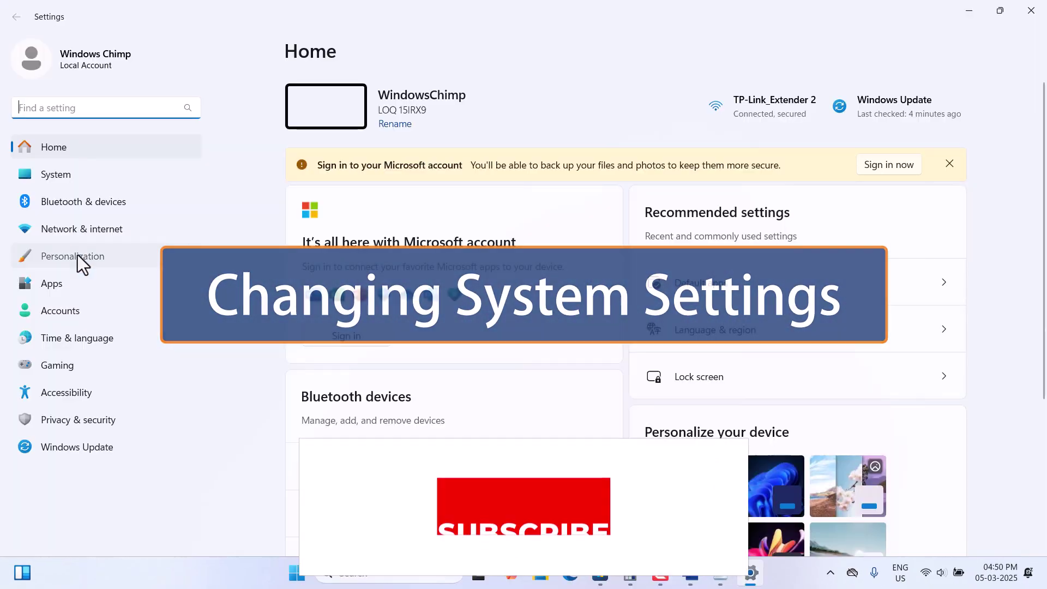
# Step: Set the Start layout to More pins in Personalization > Start
pyautogui.click(77, 255)
pyautogui.scroll(-3, 571, 280)
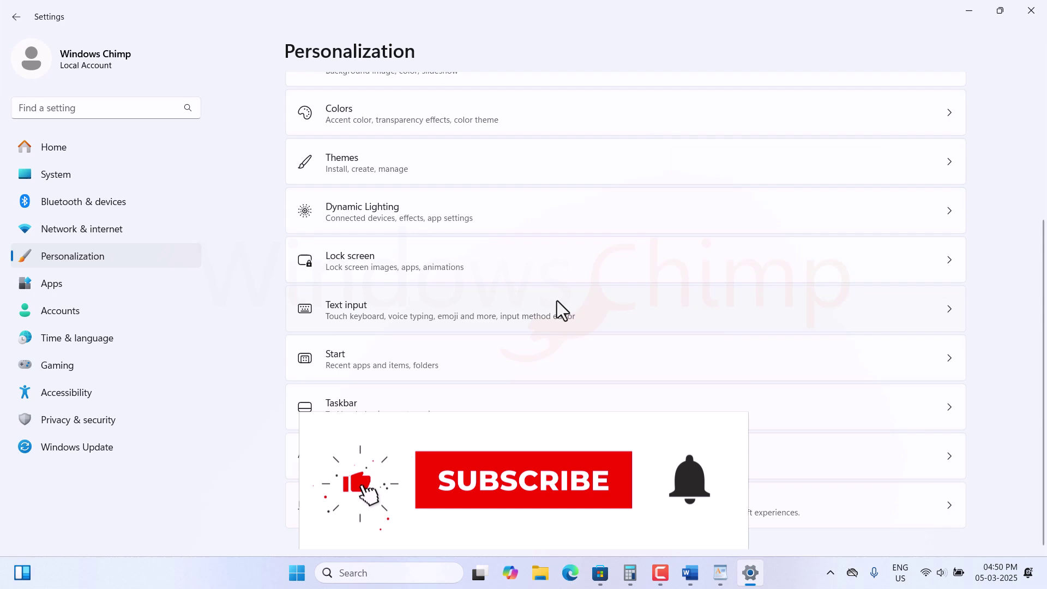
pyautogui.click(442, 355)
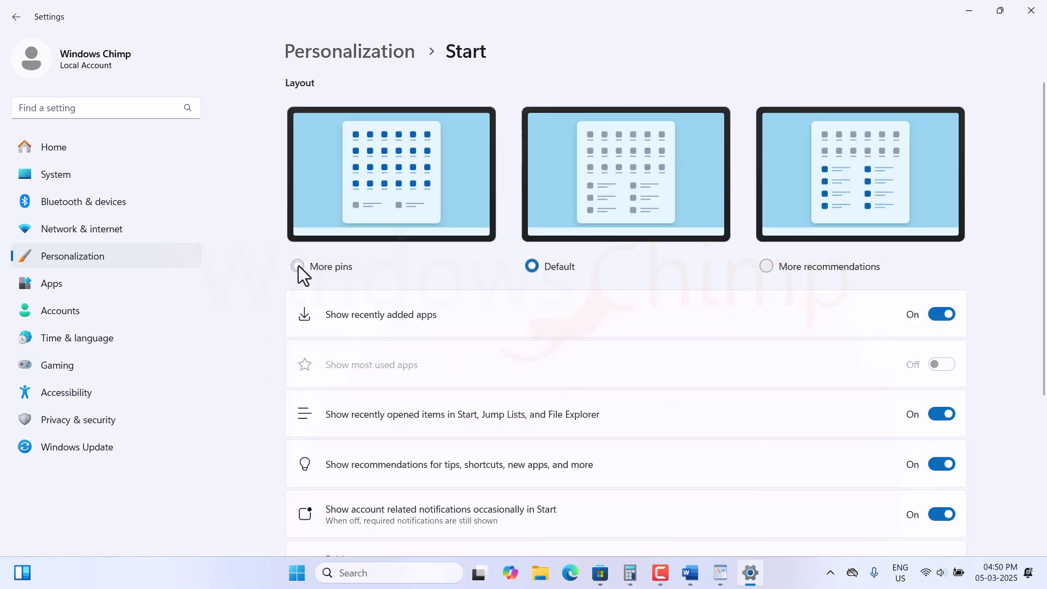
pyautogui.click(299, 266)
pyautogui.click(770, 266)
pyautogui.scroll(-5, 613, 328)
# Step: Show Settings, File Explorer, Documents and Downloads folders on Start next to Power
pyautogui.click(606, 334)
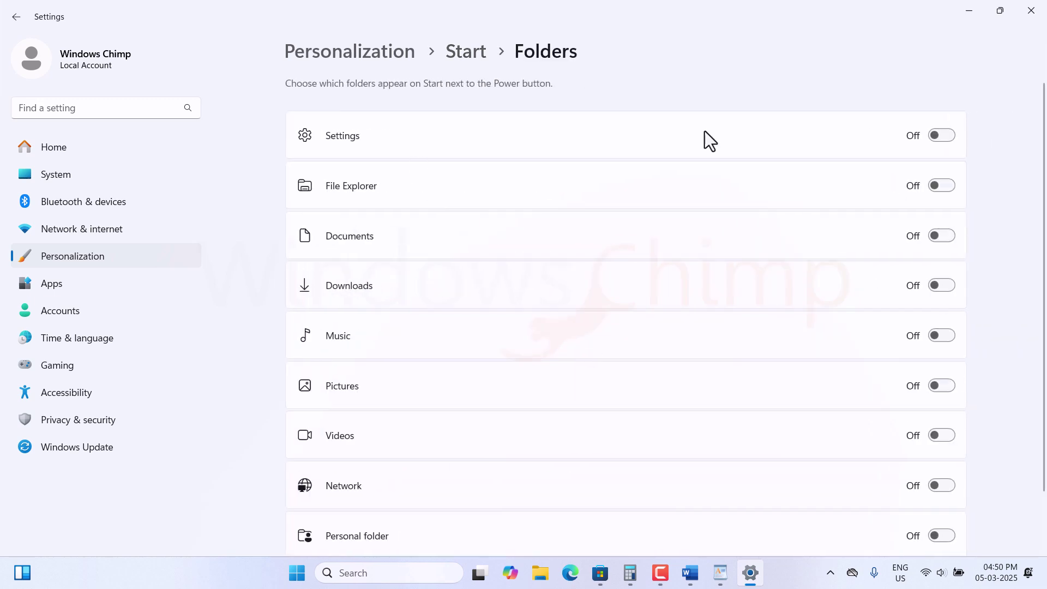
pyautogui.click(951, 136)
pyautogui.click(944, 185)
pyautogui.click(943, 237)
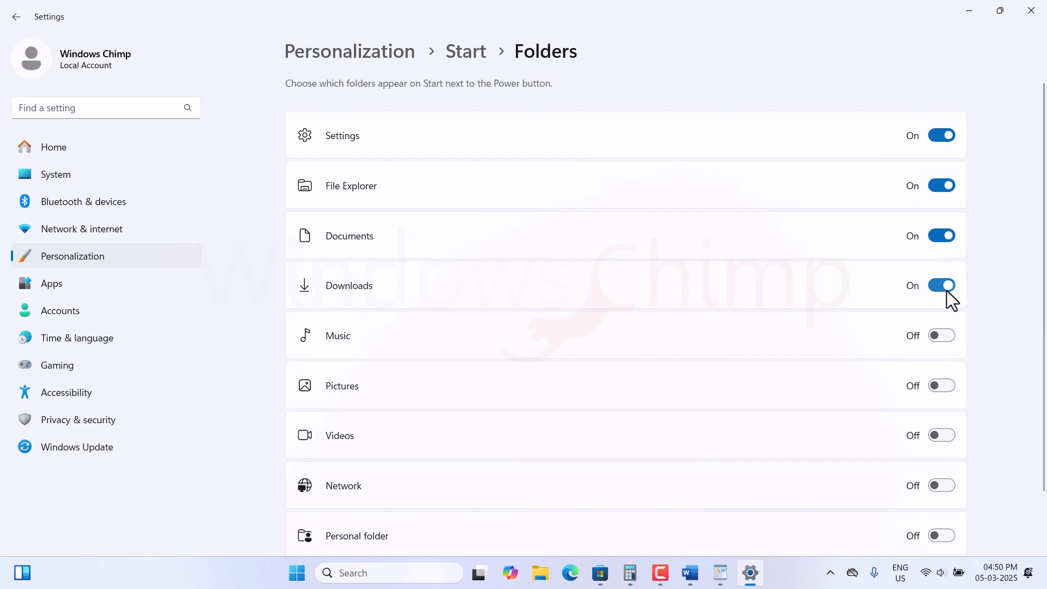
pyautogui.click(297, 573)
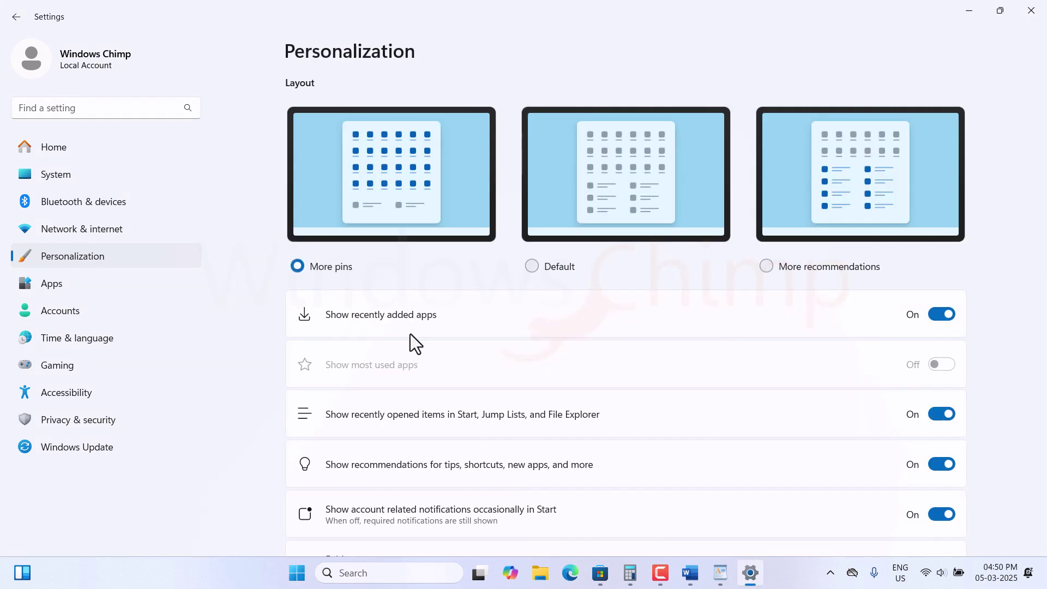
pyautogui.click(404, 382)
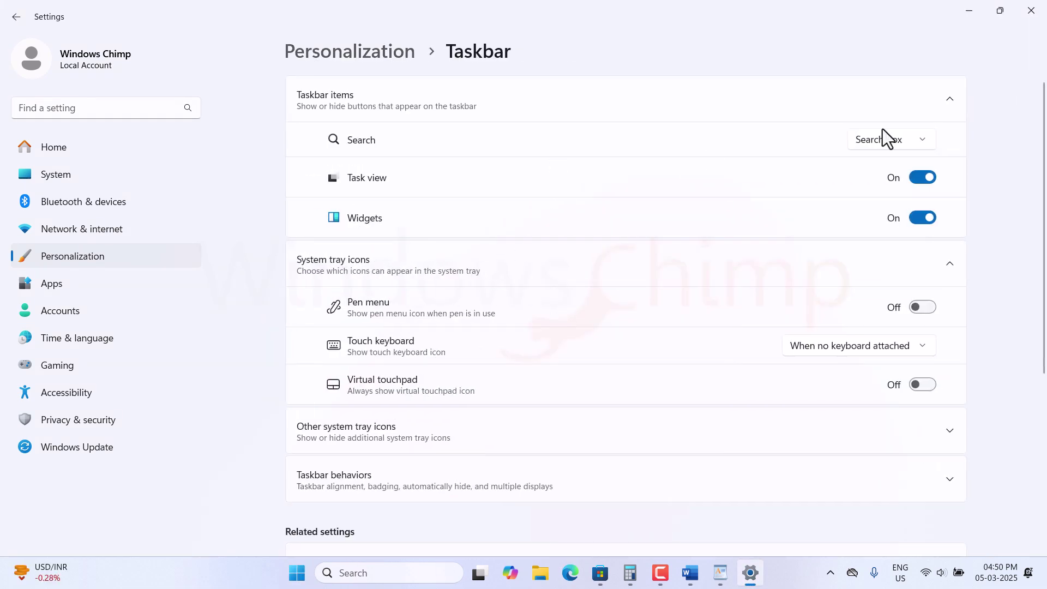
# Step: Hide the taskbar Search box and turn Task view off, testing Start search and Win+Tab
pyautogui.click(889, 139)
pyautogui.click(870, 64)
pyautogui.click(373, 572)
pyautogui.write('my')
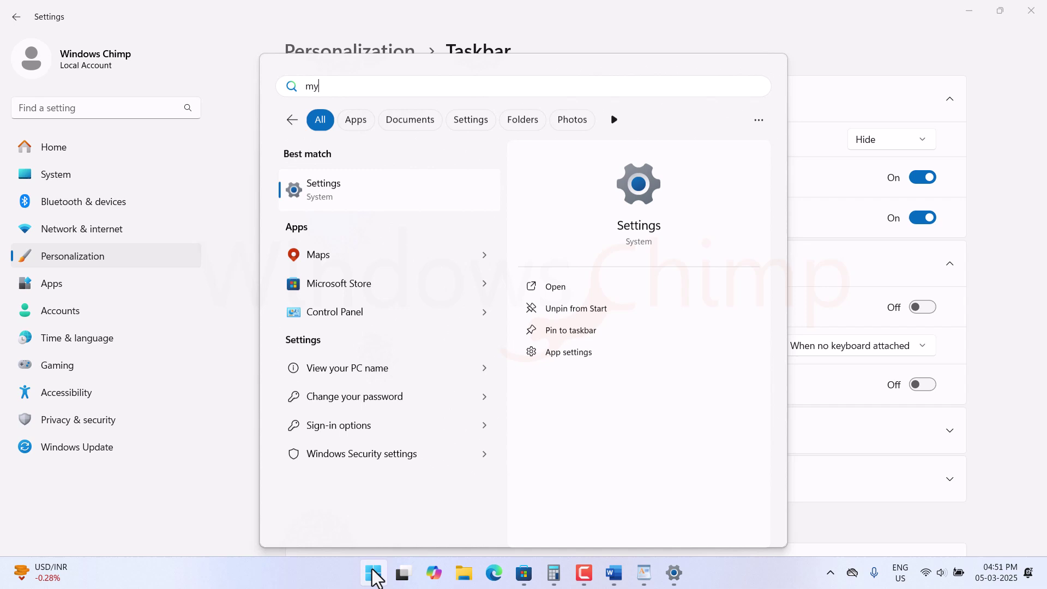
pyautogui.click(373, 572)
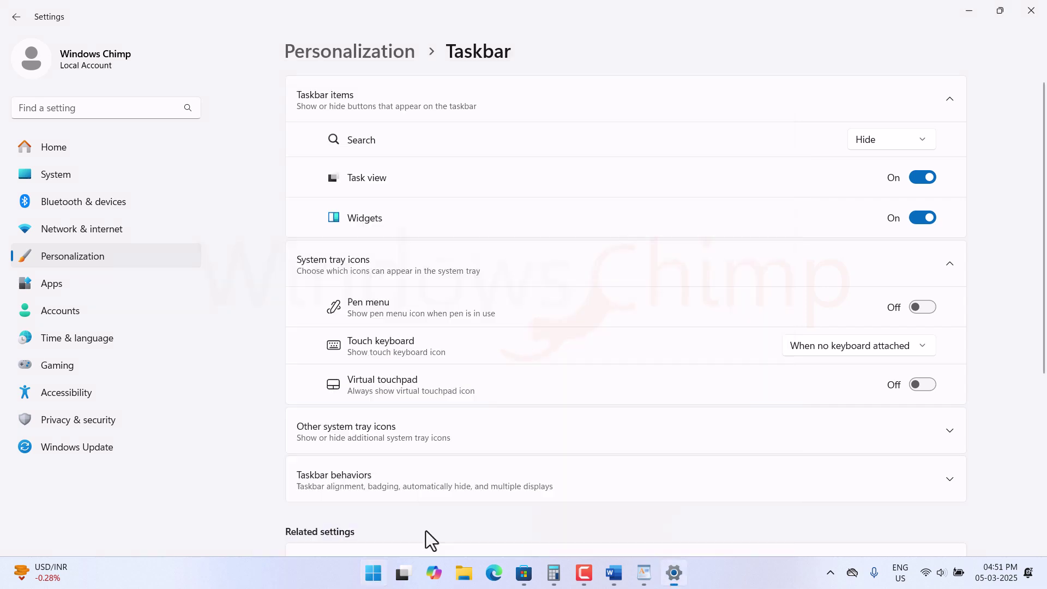
pyautogui.click(921, 178)
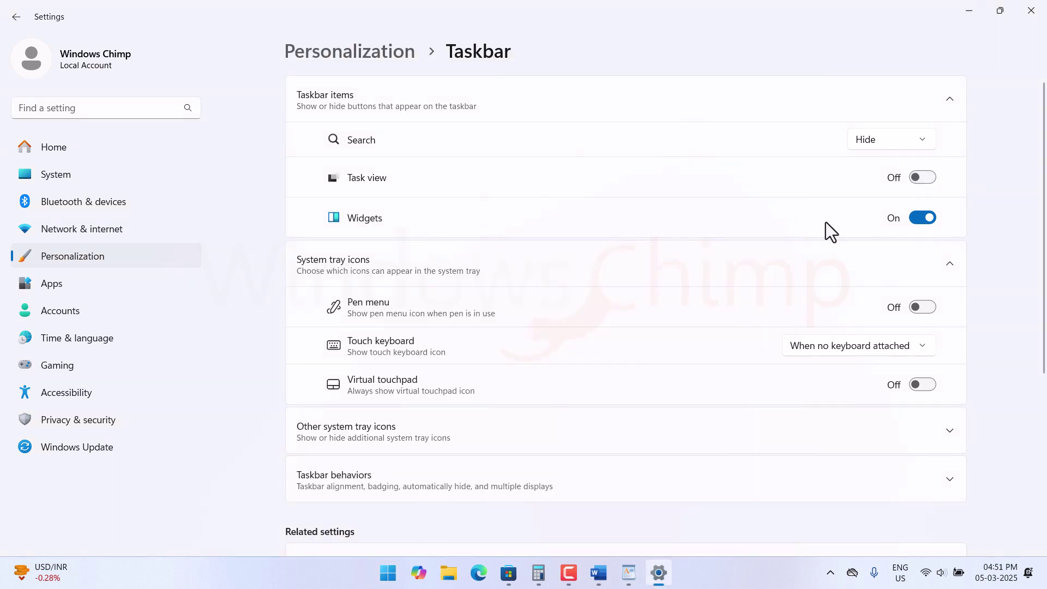
pyautogui.press('super+Tab')
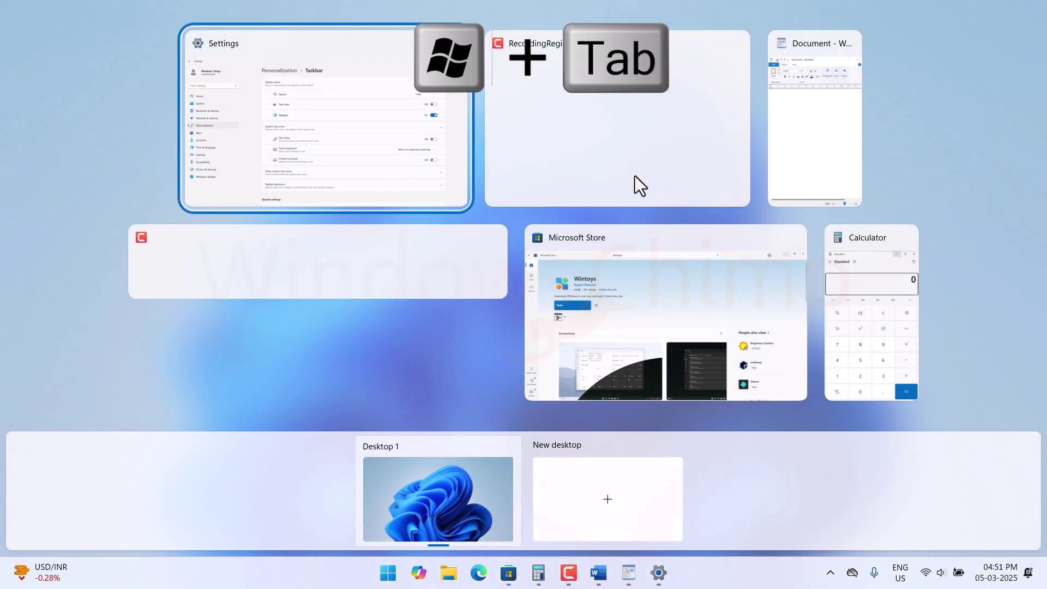
pyautogui.click(464, 145)
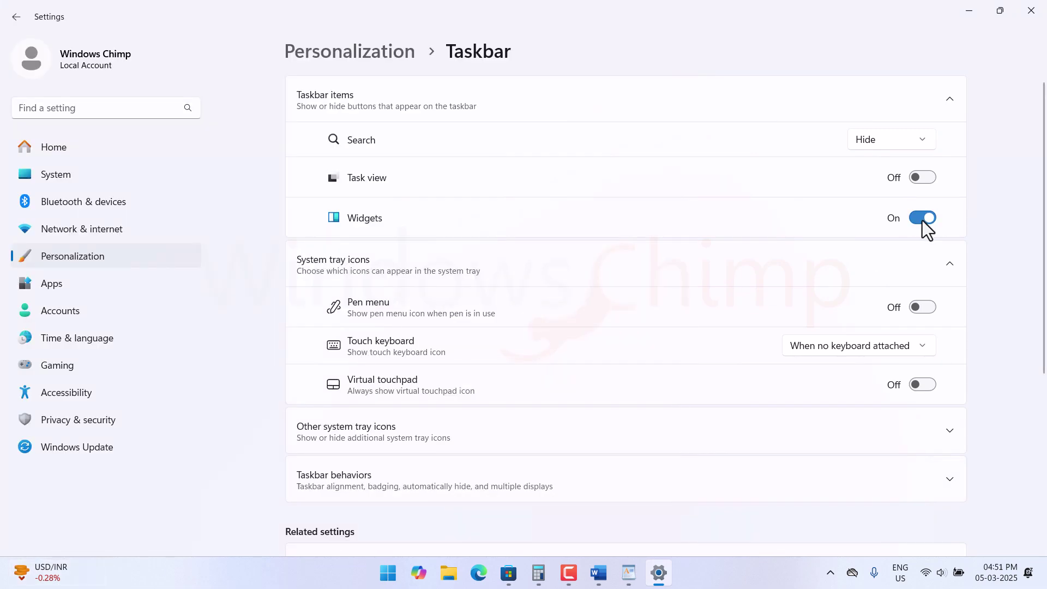
# Step: Turn off the Widgets button, then review Sticky keys options on the Accessibility Keyboard page
pyautogui.click(923, 218)
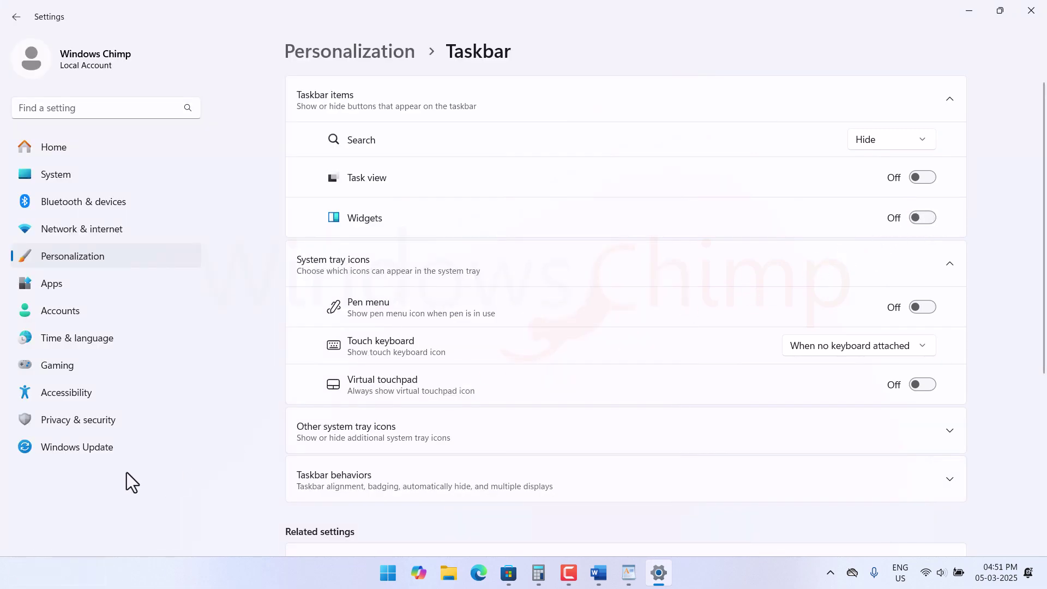
pyautogui.click(88, 397)
pyautogui.scroll(-5, 327, 447)
pyautogui.click(389, 412)
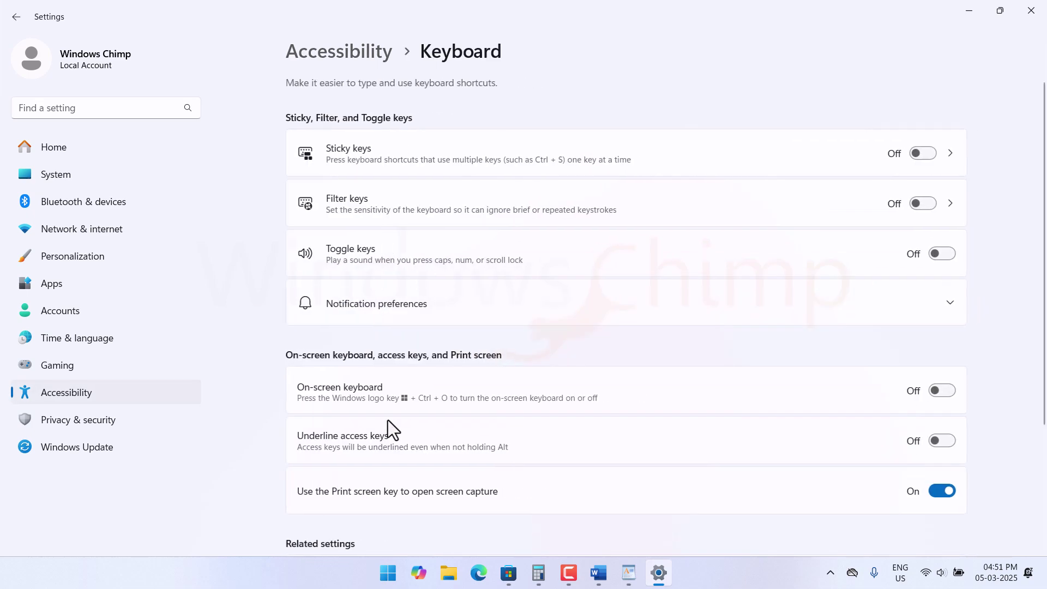
pyautogui.click(578, 159)
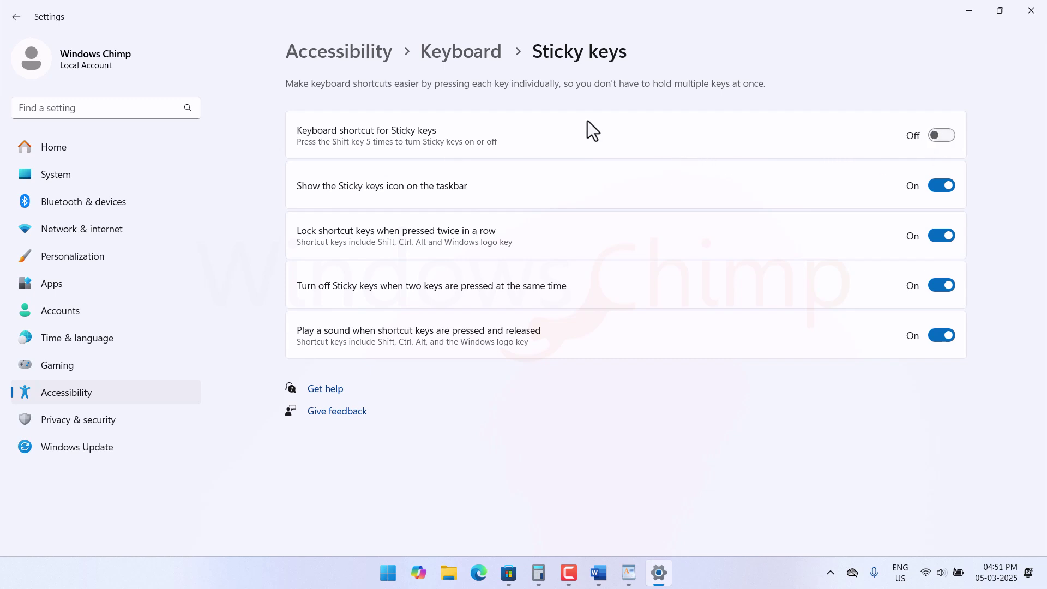
pyautogui.click(474, 57)
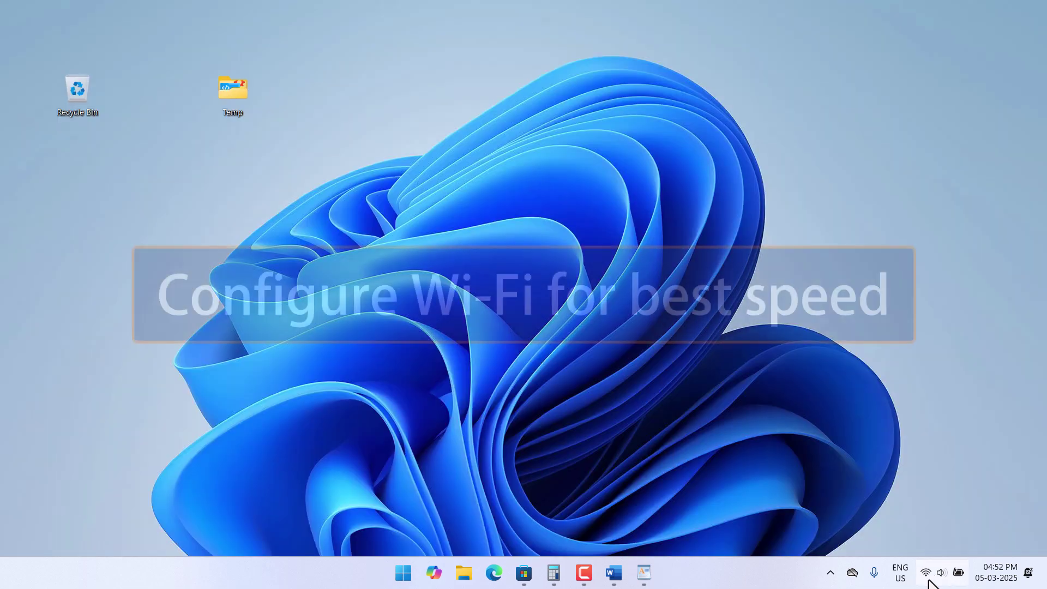
# Step: Check Wi-Fi and Bluetooth in Quick Settings, then dismiss the panel
pyautogui.click(927, 574)
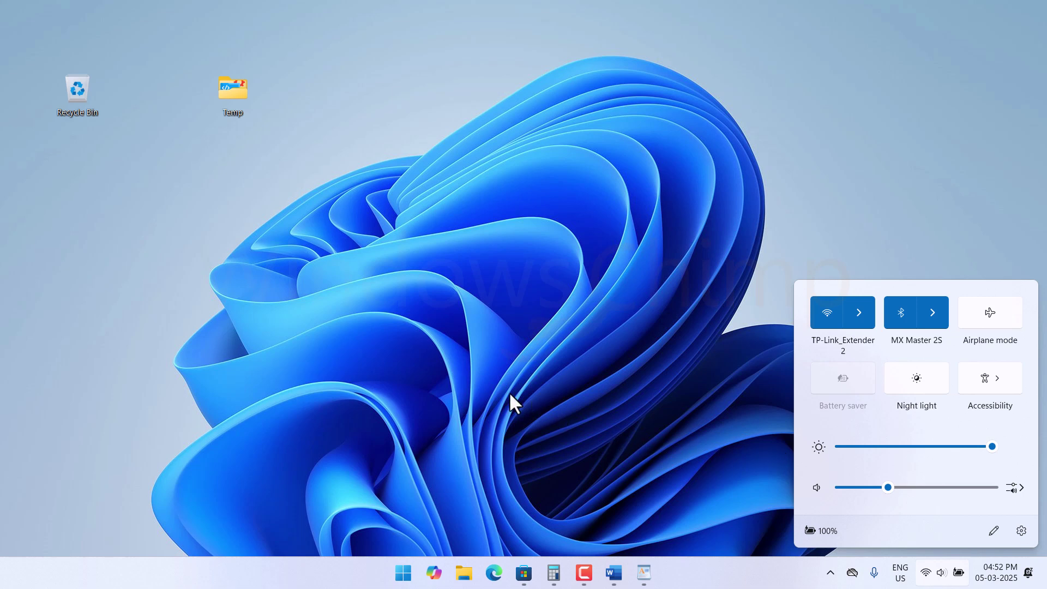
pyautogui.click(482, 383)
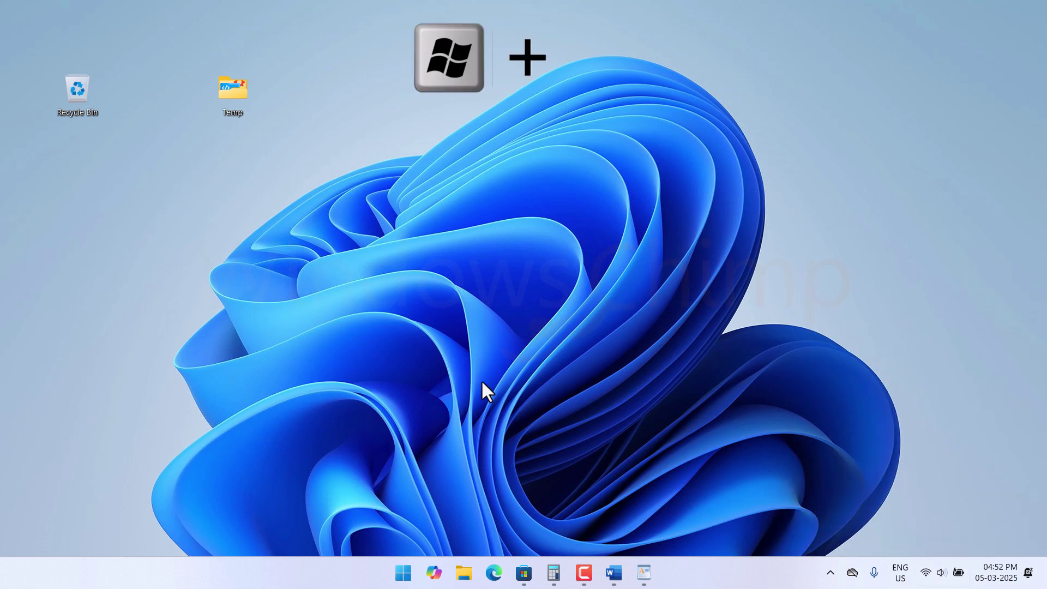
# Step: Run ncpa.cpl and open the Wi-Fi connection's properties
pyautogui.press('super+r')
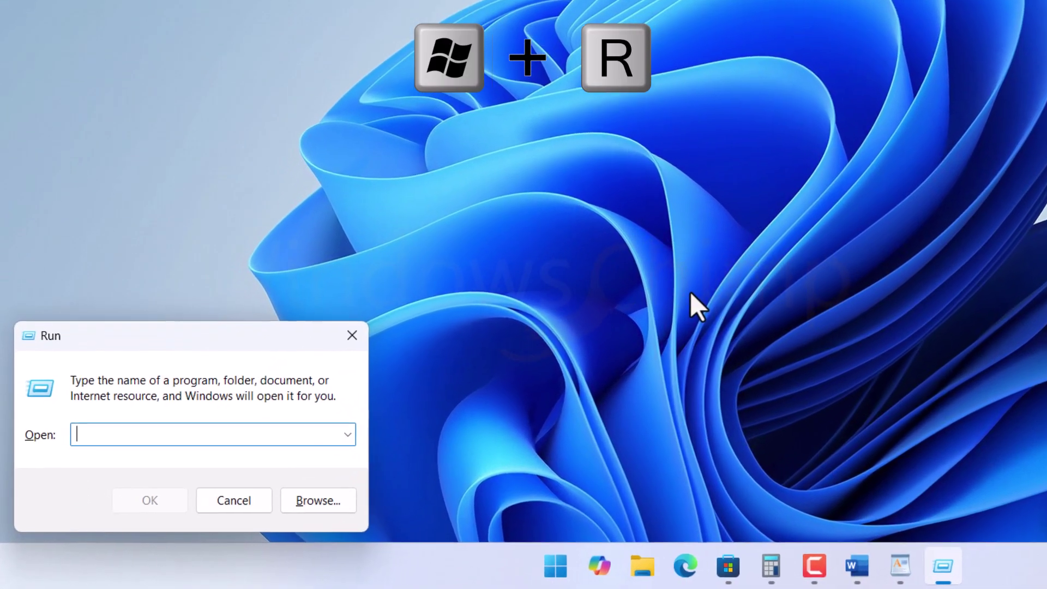
pyautogui.write('n')
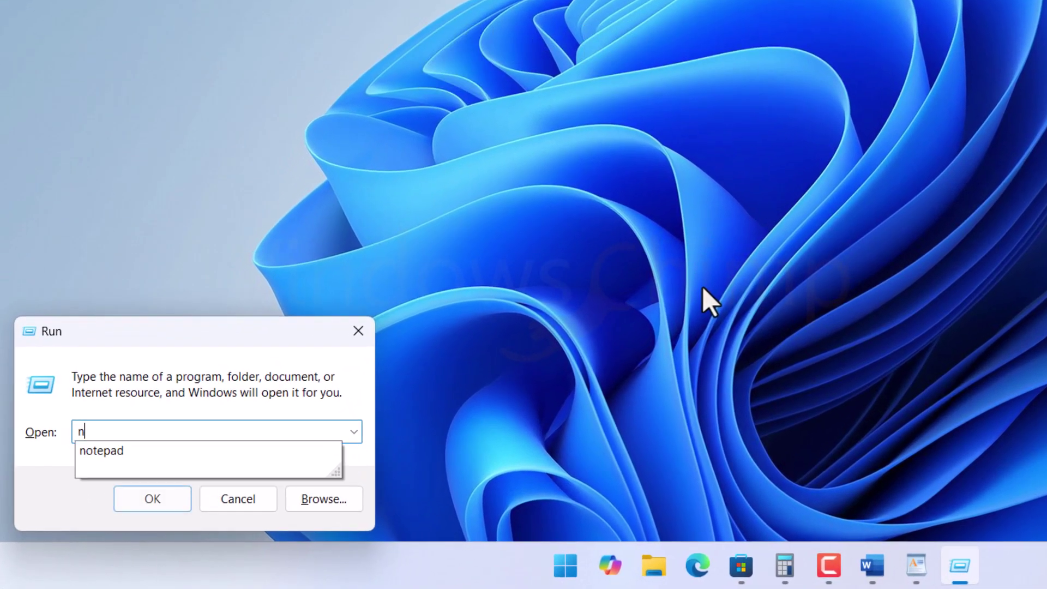
pyautogui.write('cpa.cpl')
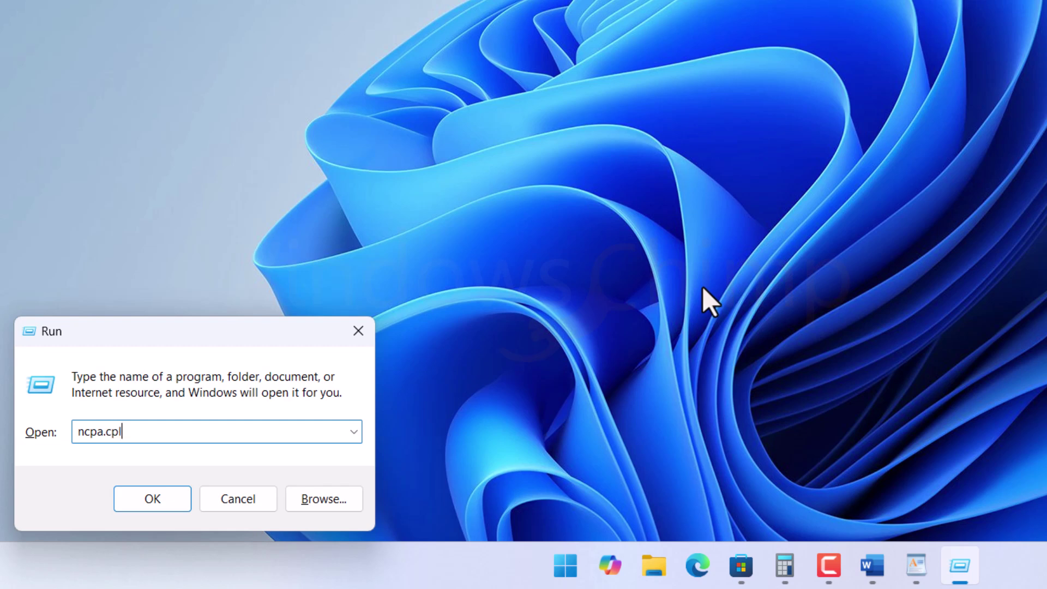
pyautogui.press('Return')
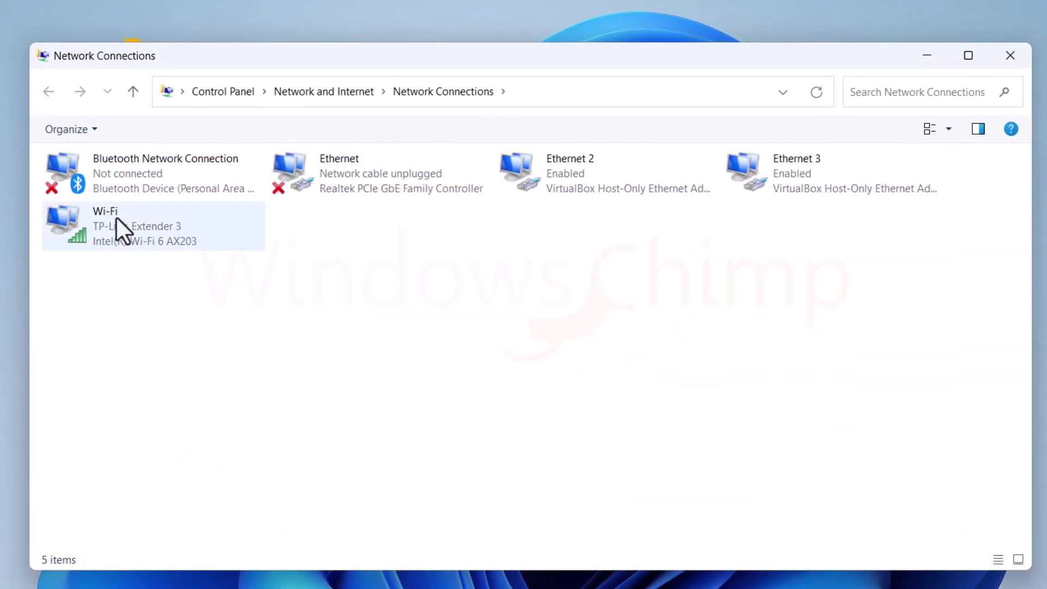
pyautogui.rightClick(117, 217)
pyautogui.click(190, 415)
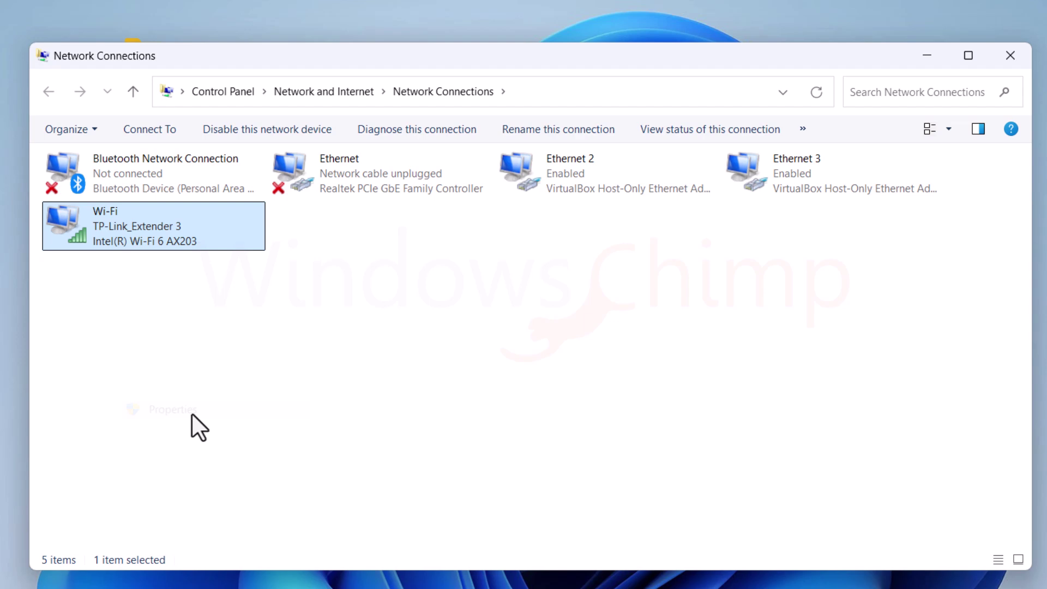
# Step: Set the adapter's Preferred Band to 3. Prefer 5GHz band and confirm with OK
pyautogui.click(349, 213)
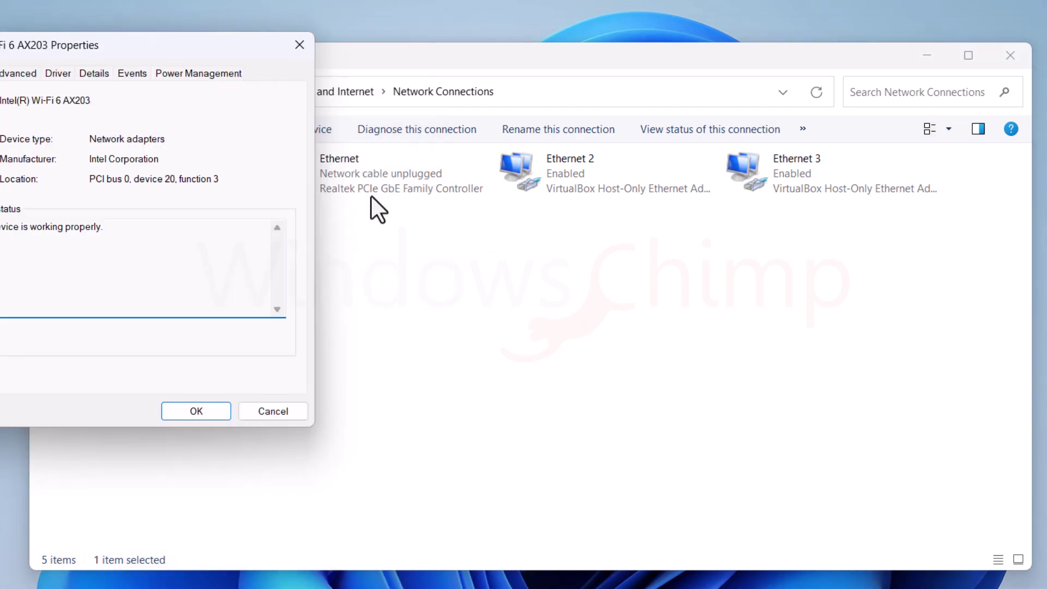
pyautogui.moveTo(561, 93); pyautogui.dragTo(578, 47)
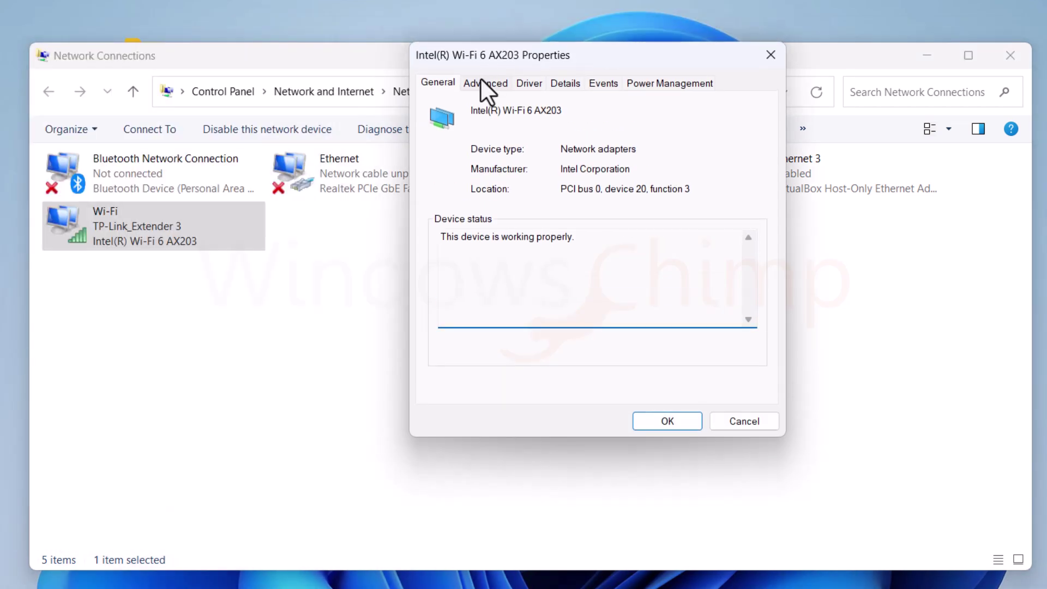
pyautogui.click(480, 77)
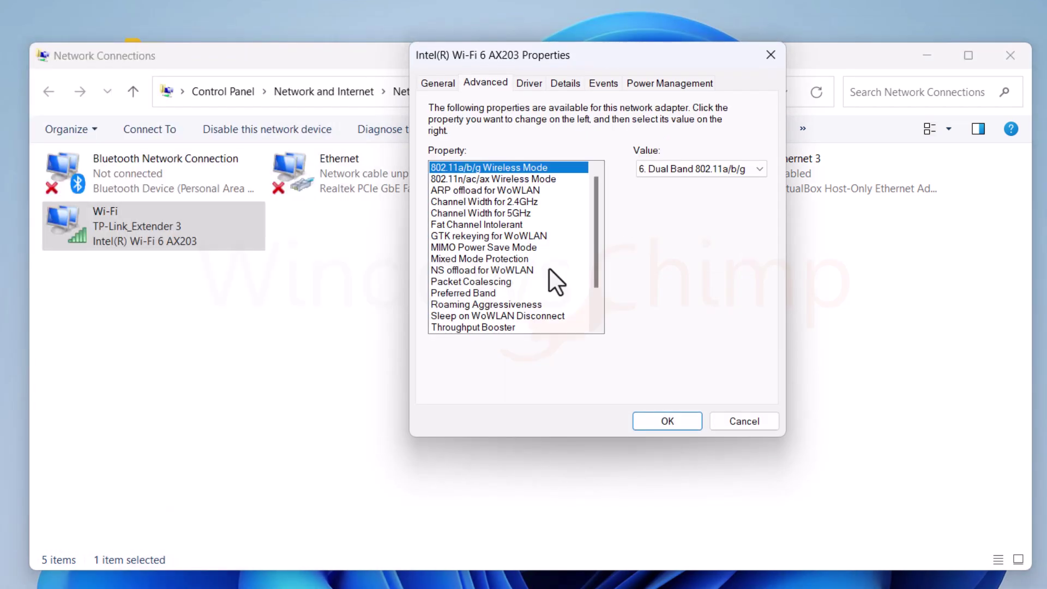
pyautogui.click(469, 294)
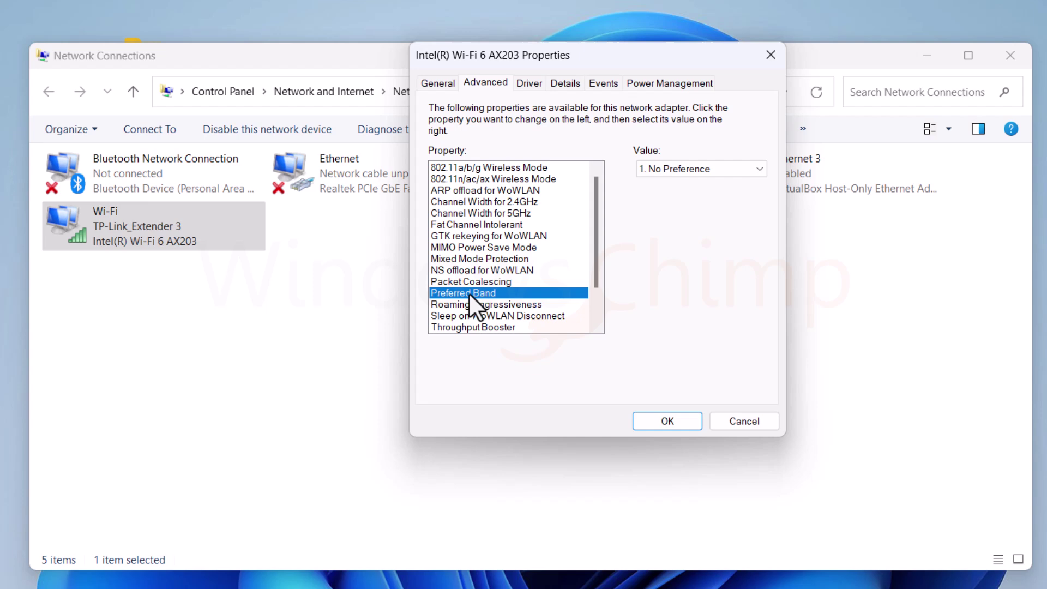
pyautogui.click(676, 168)
pyautogui.click(682, 198)
pyautogui.click(655, 421)
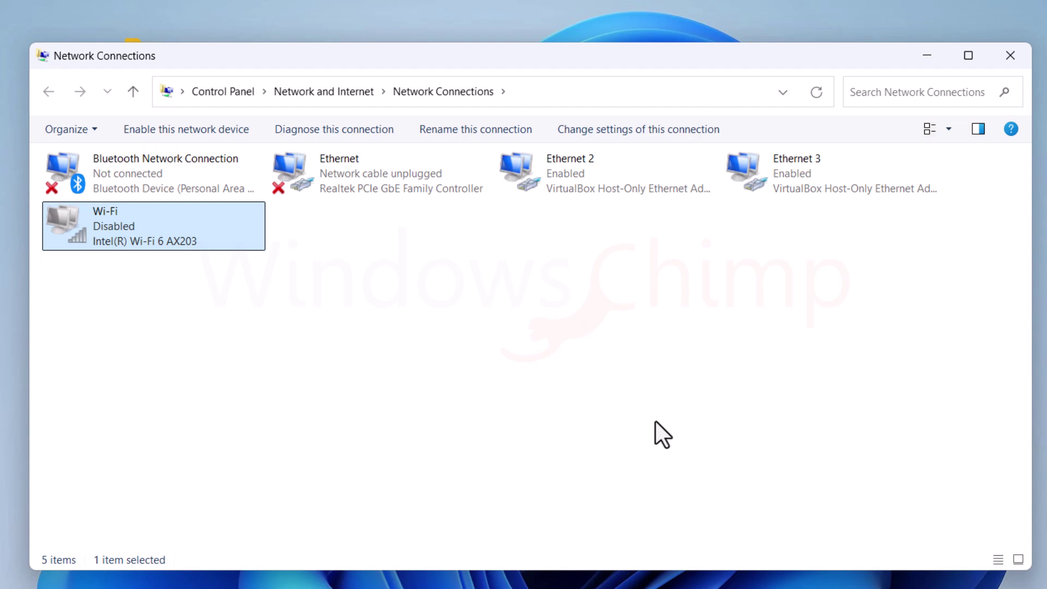